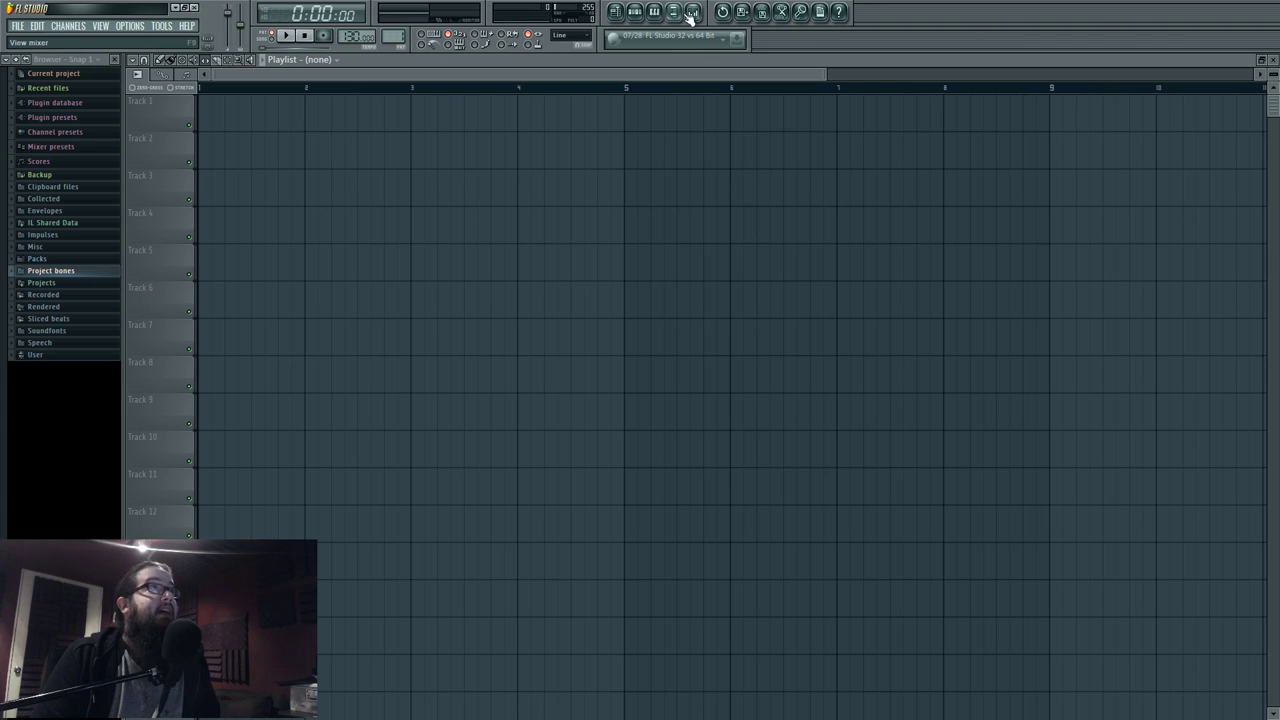
# Show the step sequencer, add a Sytrus channel to Pattern 1 and reposition the Sytrus window below it.
pyautogui.click(640, 11)
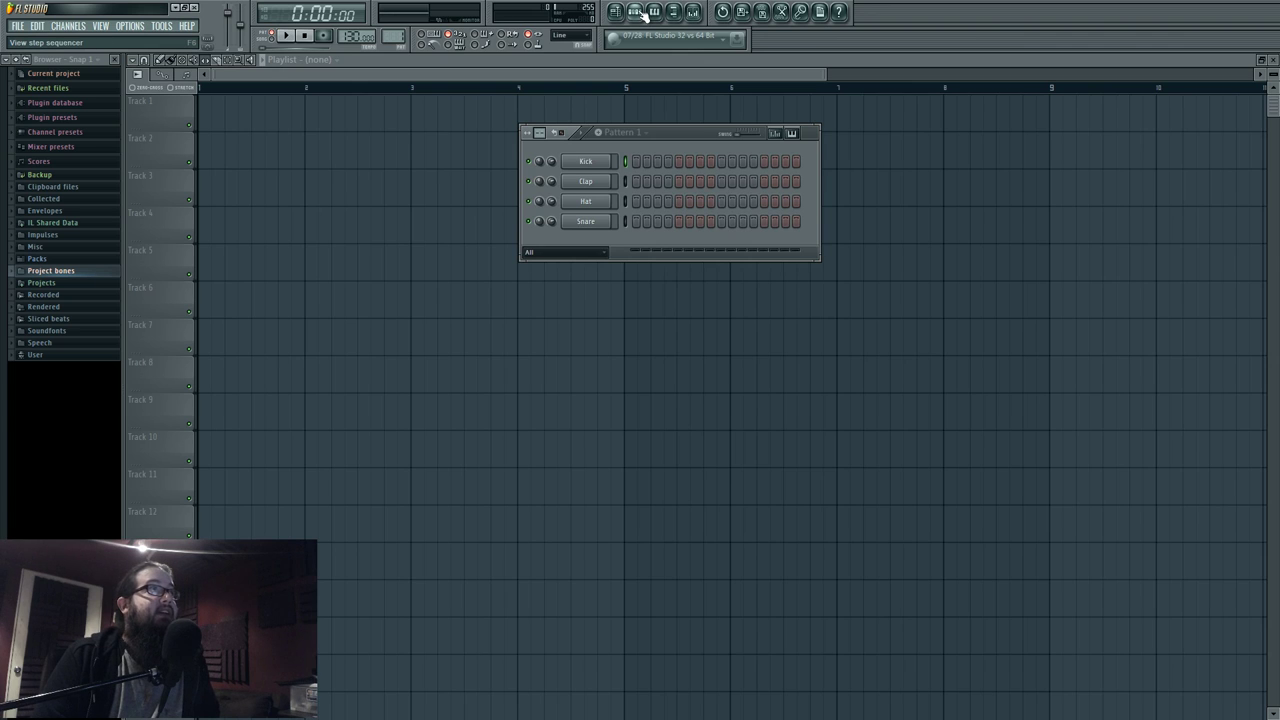
pyautogui.click(68, 25)
pyautogui.moveTo(74, 38)
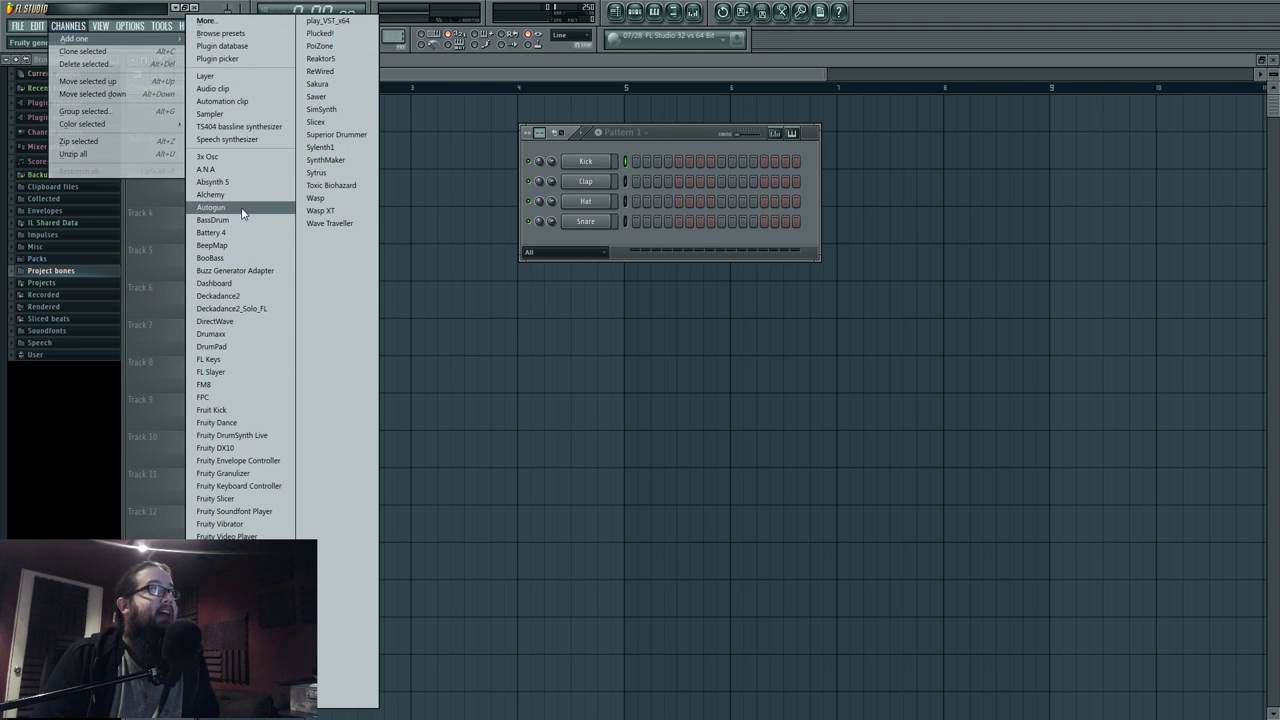
pyautogui.click(345, 172)
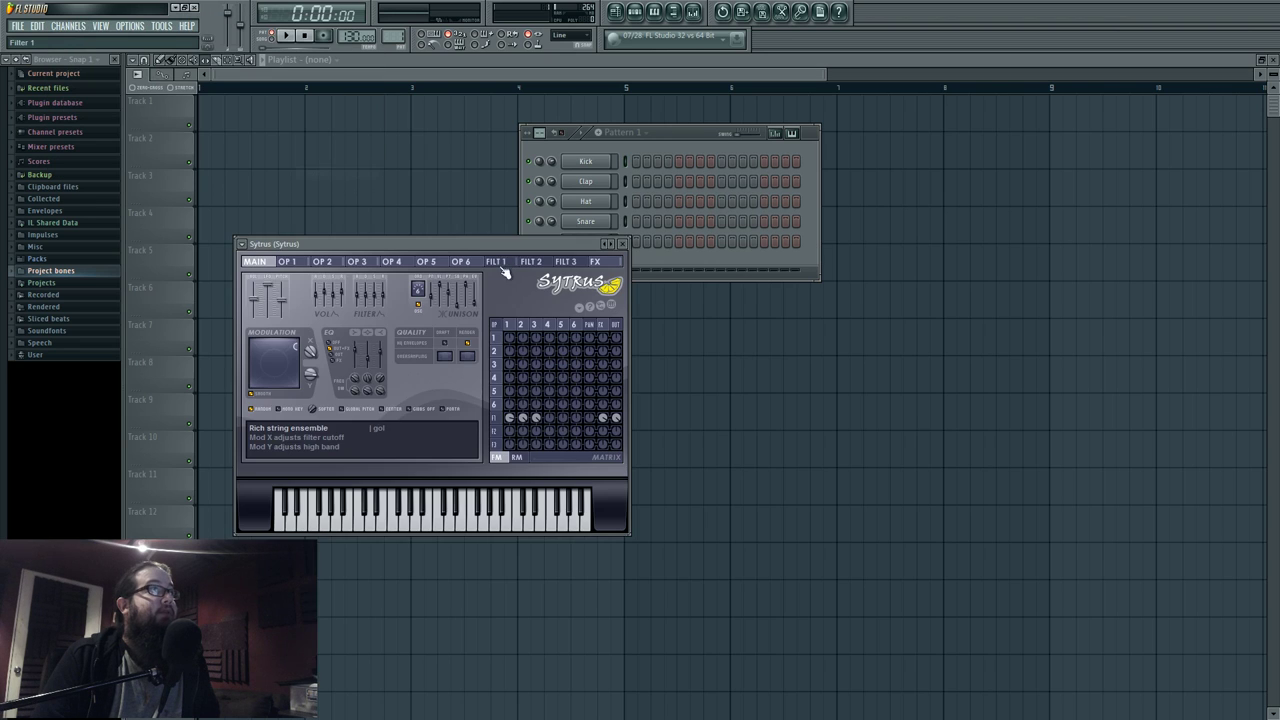
pyautogui.moveTo(498, 248); pyautogui.dragTo(576, 284)
# Load the Default preset into the Sytrus channel.
pyautogui.click(320, 280)
pyautogui.click(350, 328)
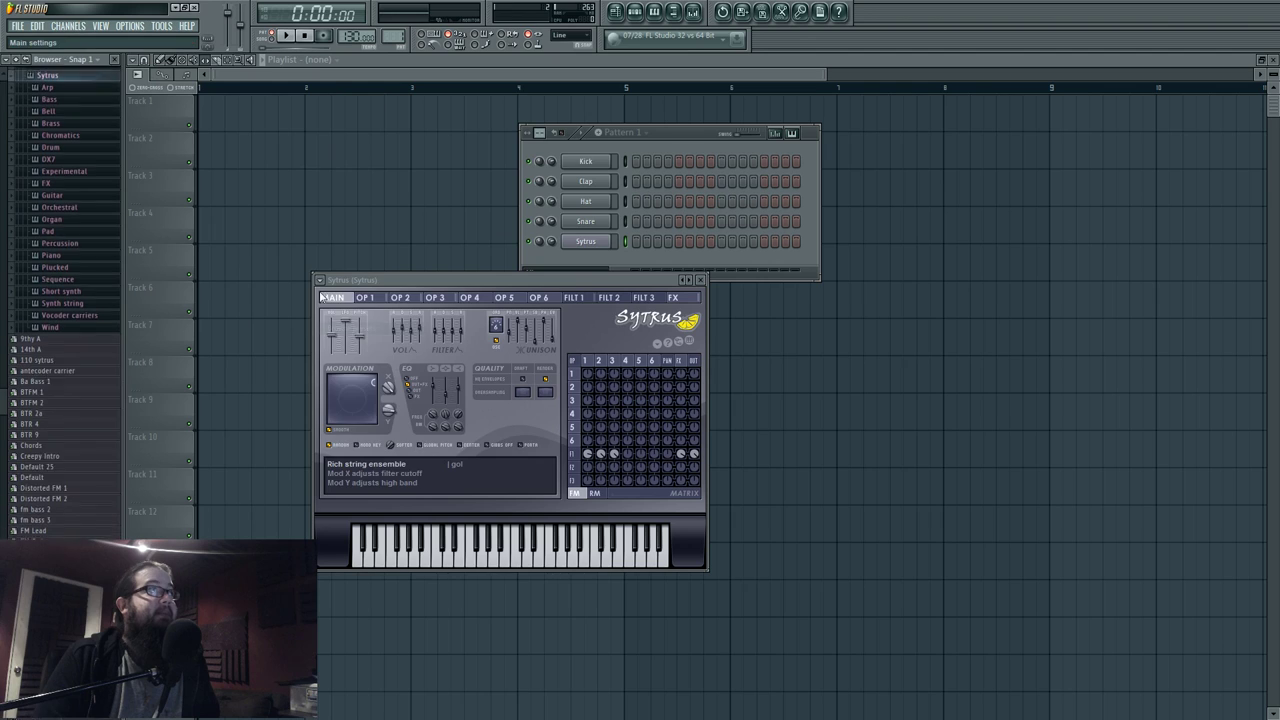
pyautogui.click(320, 280)
pyautogui.moveTo(338, 315)
pyautogui.click(484, 440)
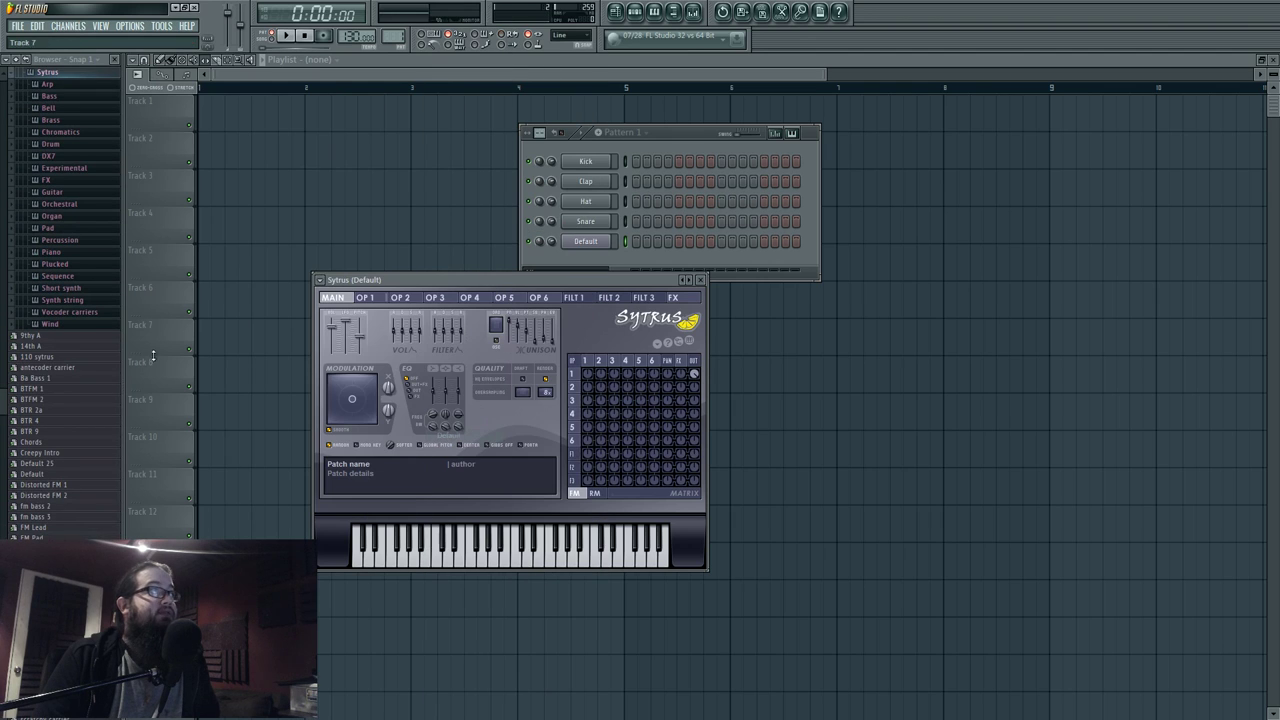
# Collapse the Sytrus and Generators preset folders in the browser and show operator 1 of Sytrus.
pyautogui.moveTo(3, 122); pyautogui.dragTo(3, 109)
pyautogui.click(78, 432)
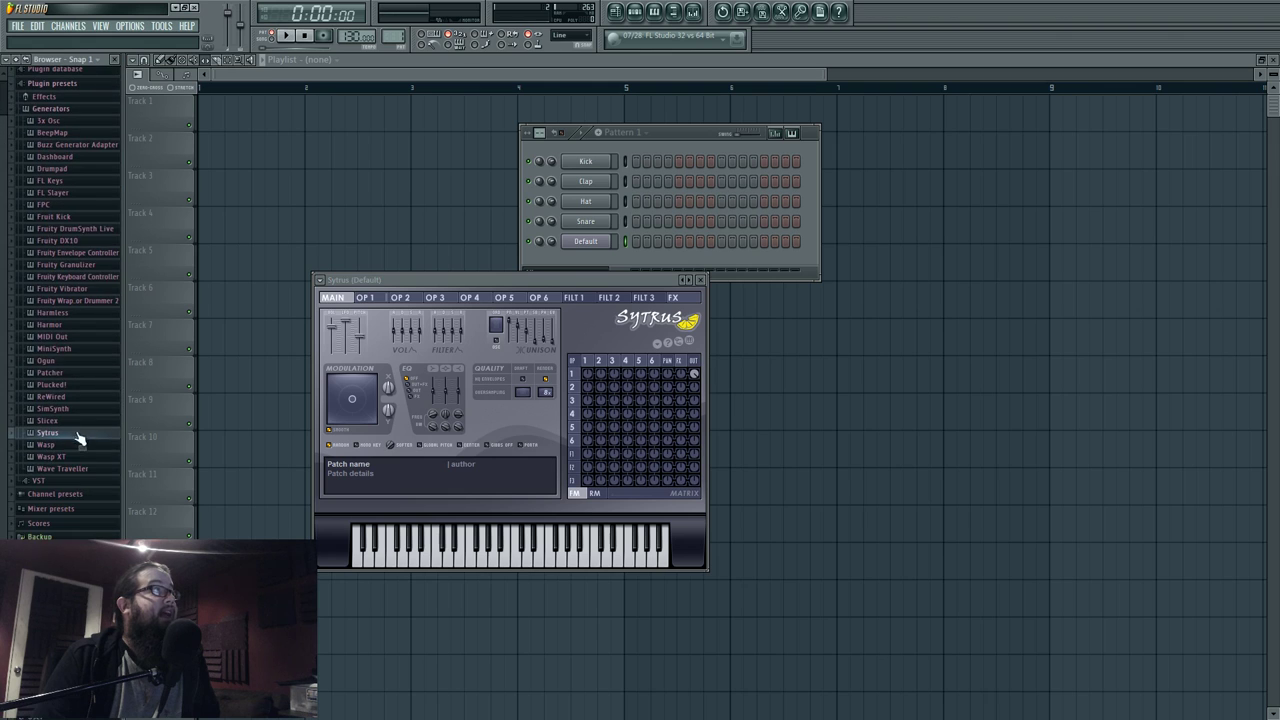
pyautogui.click(66, 111)
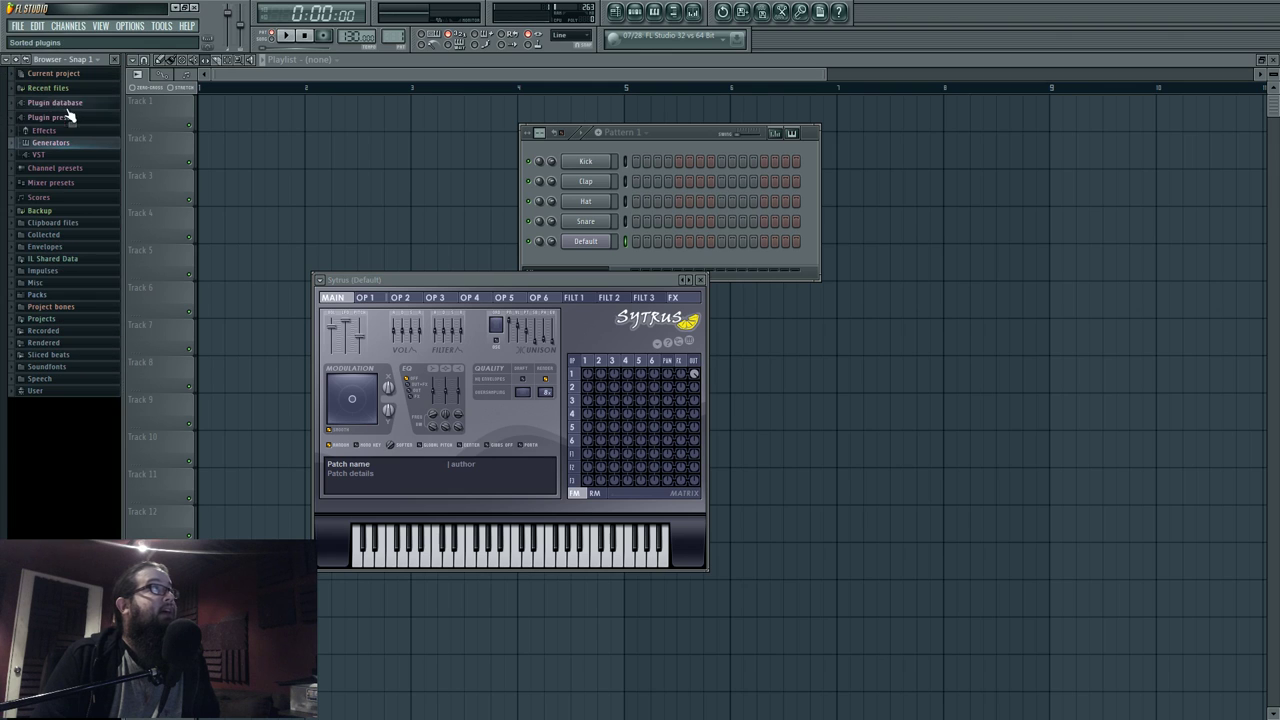
pyautogui.click(585, 363)
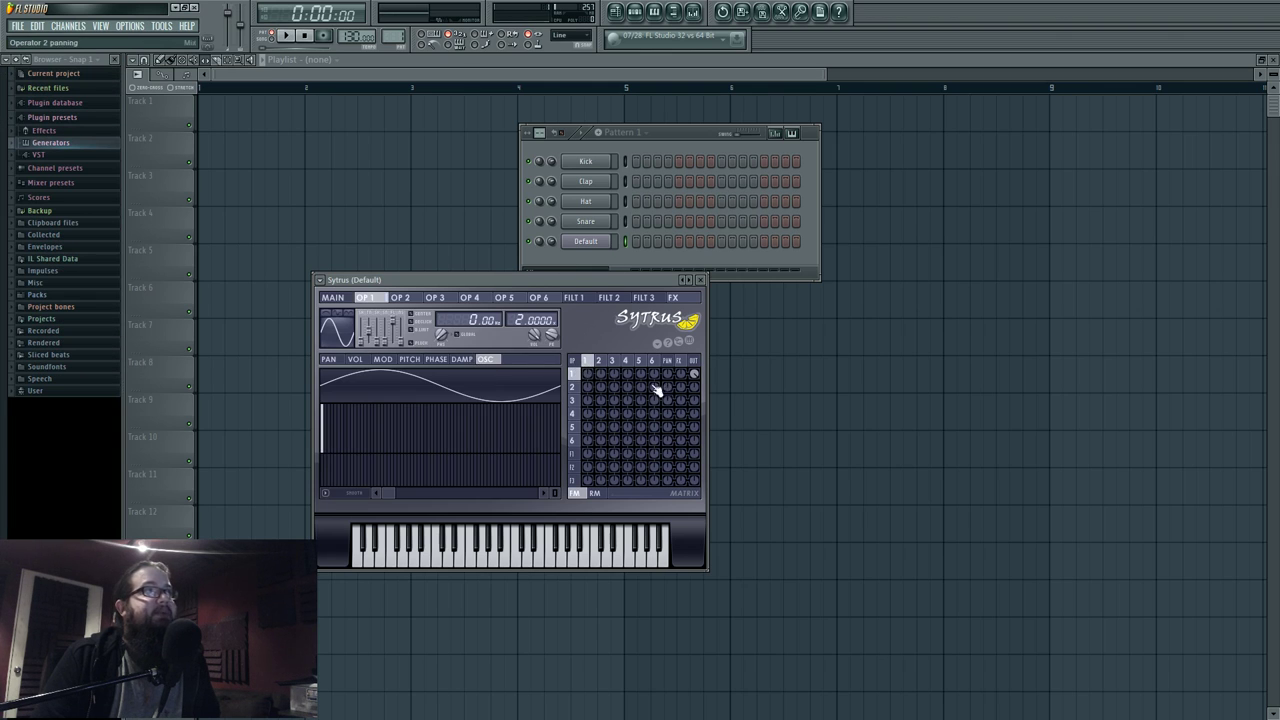
# Route the Sytrus channel to mixer Insert 1 and load Edison in that insert's first effect slot.
pyautogui.click(589, 247)
pyautogui.click(983, 229)
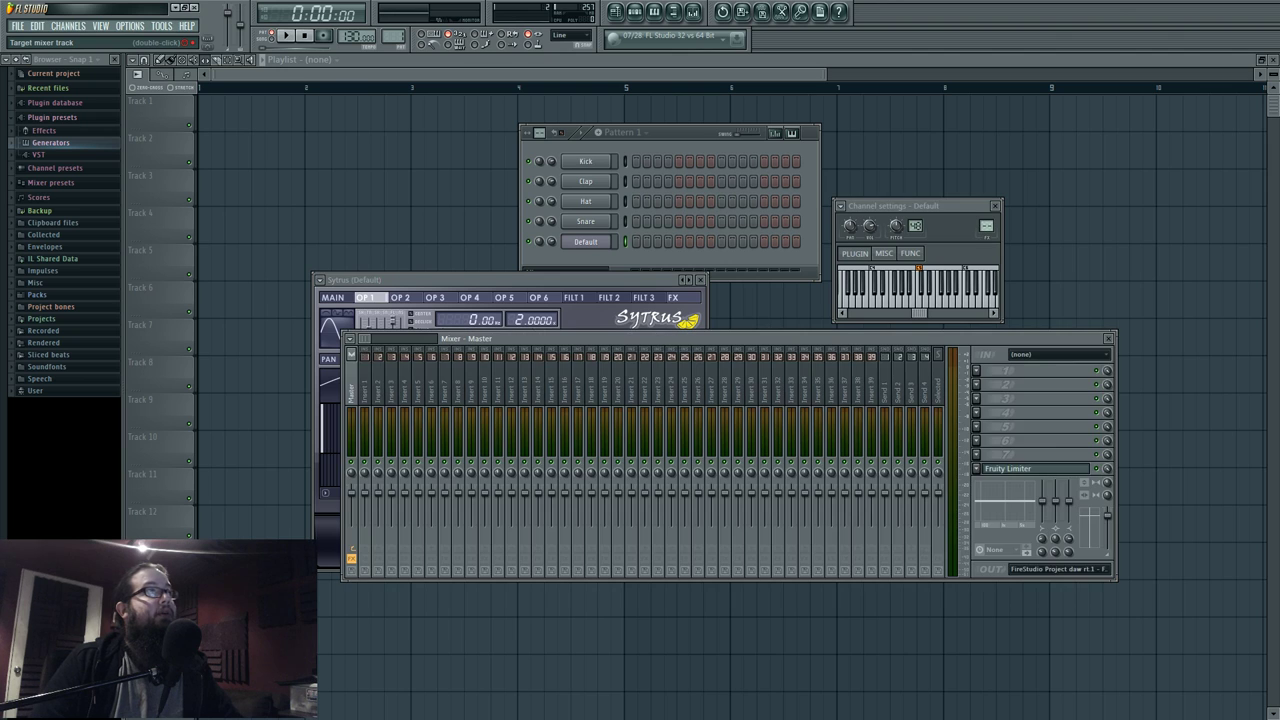
pyautogui.click(981, 372)
pyautogui.click(1110, 196)
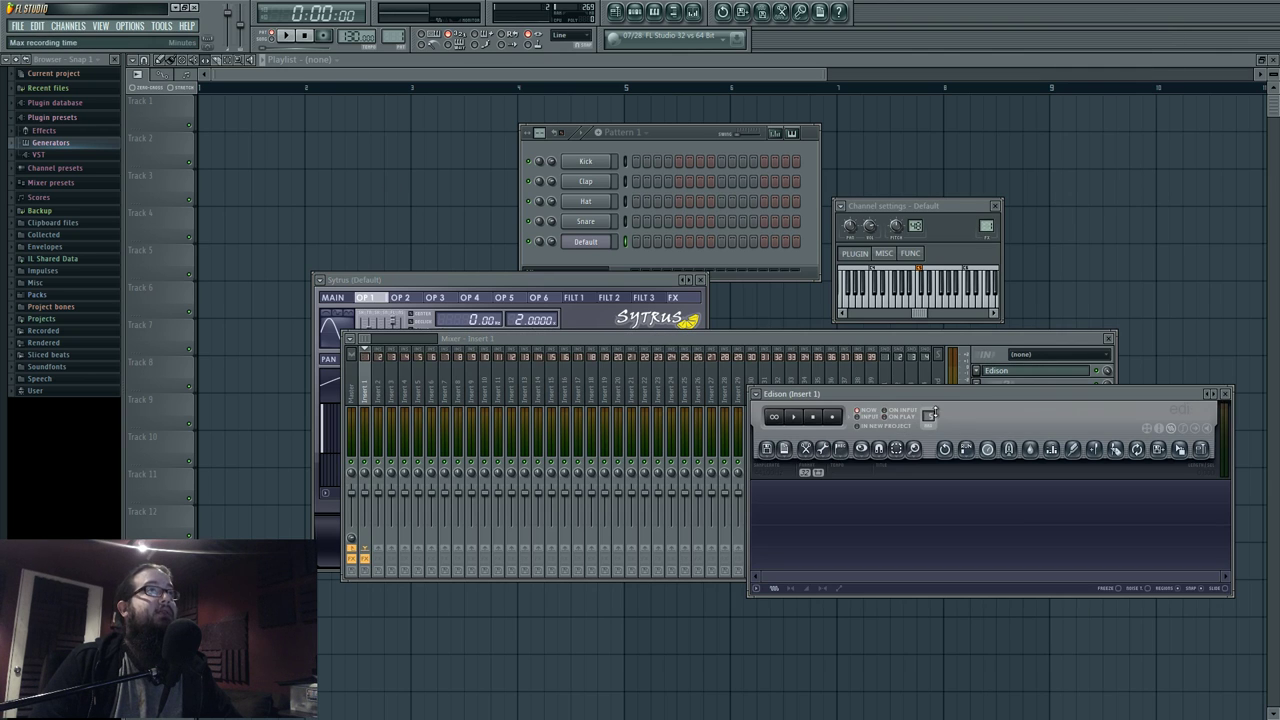
# Record a held Sytrus note in Edison in Now mode and place its steady section at the start of Playlist Track 1.
pyautogui.click(857, 410)
pyautogui.click(832, 417)
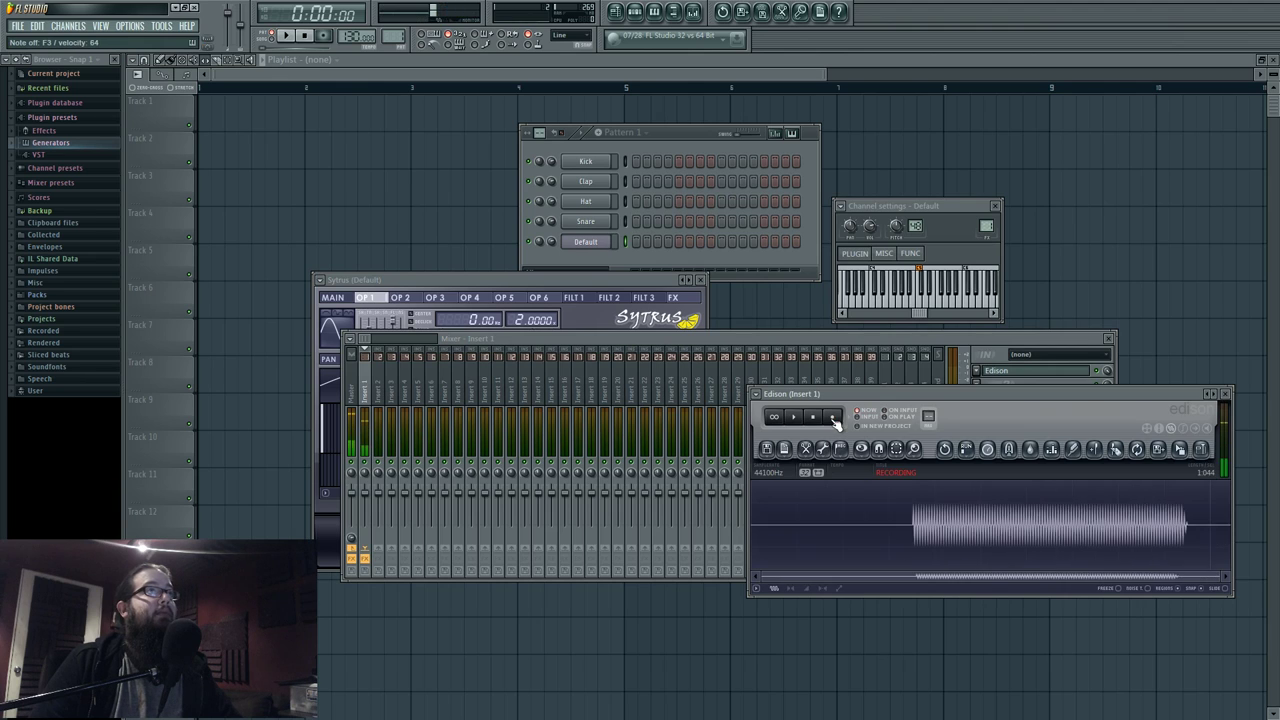
pyautogui.click(832, 418)
pyautogui.moveTo(901, 529); pyautogui.dragTo(1093, 543)
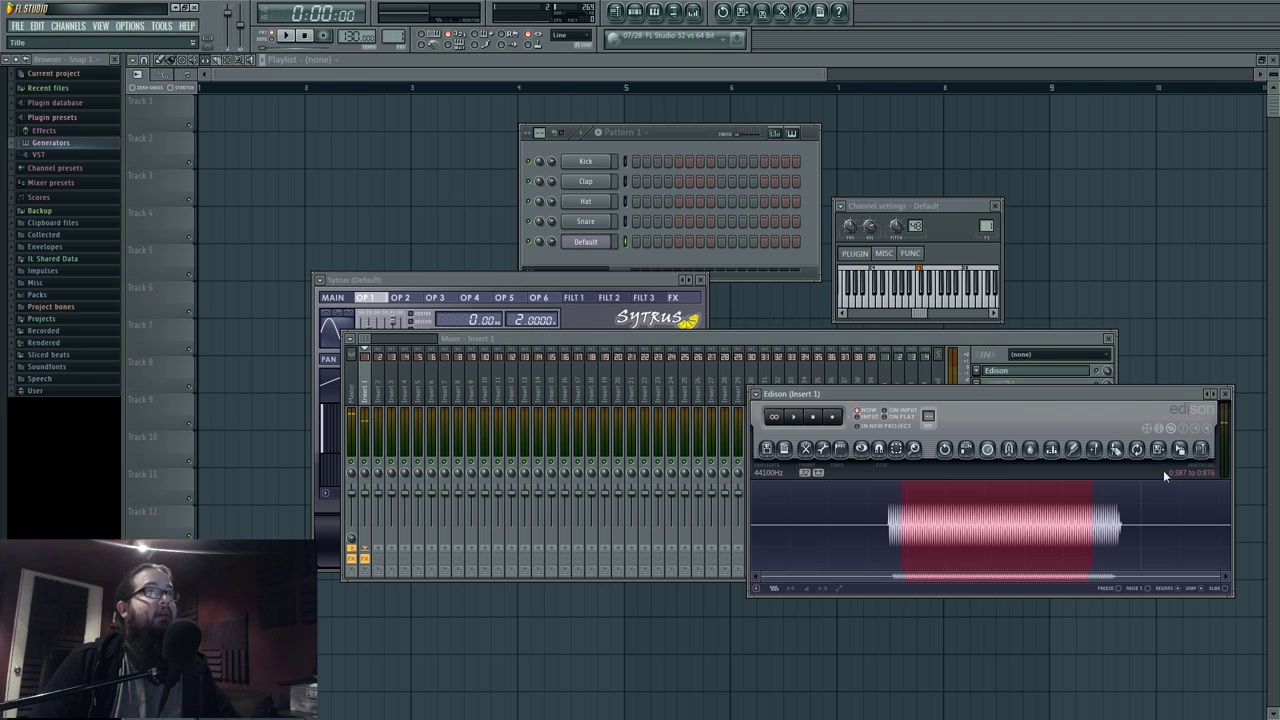
pyautogui.moveTo(1180, 448); pyautogui.dragTo(216, 105)
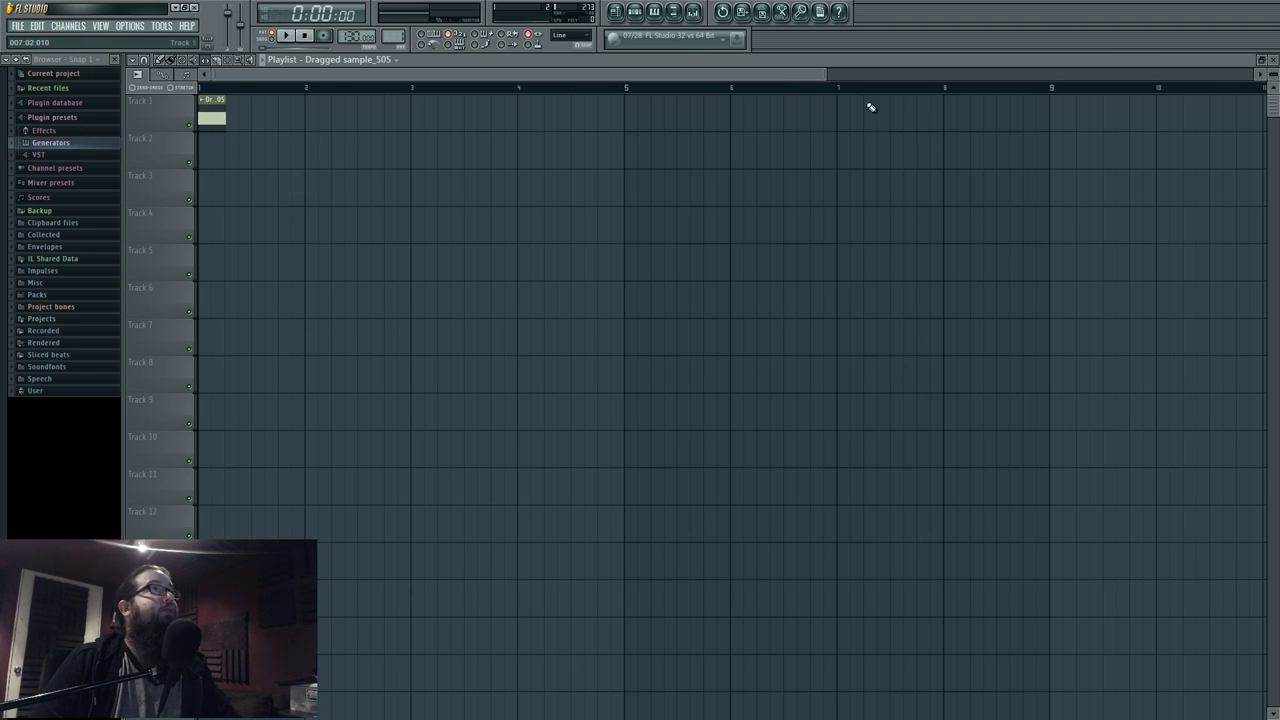
# Lower the channel pitch of the Track 1 sample to stretch its waveform, with the Playlist enlarged around the clip.
pyautogui.moveTo(826, 74); pyautogui.dragTo(108, 64)
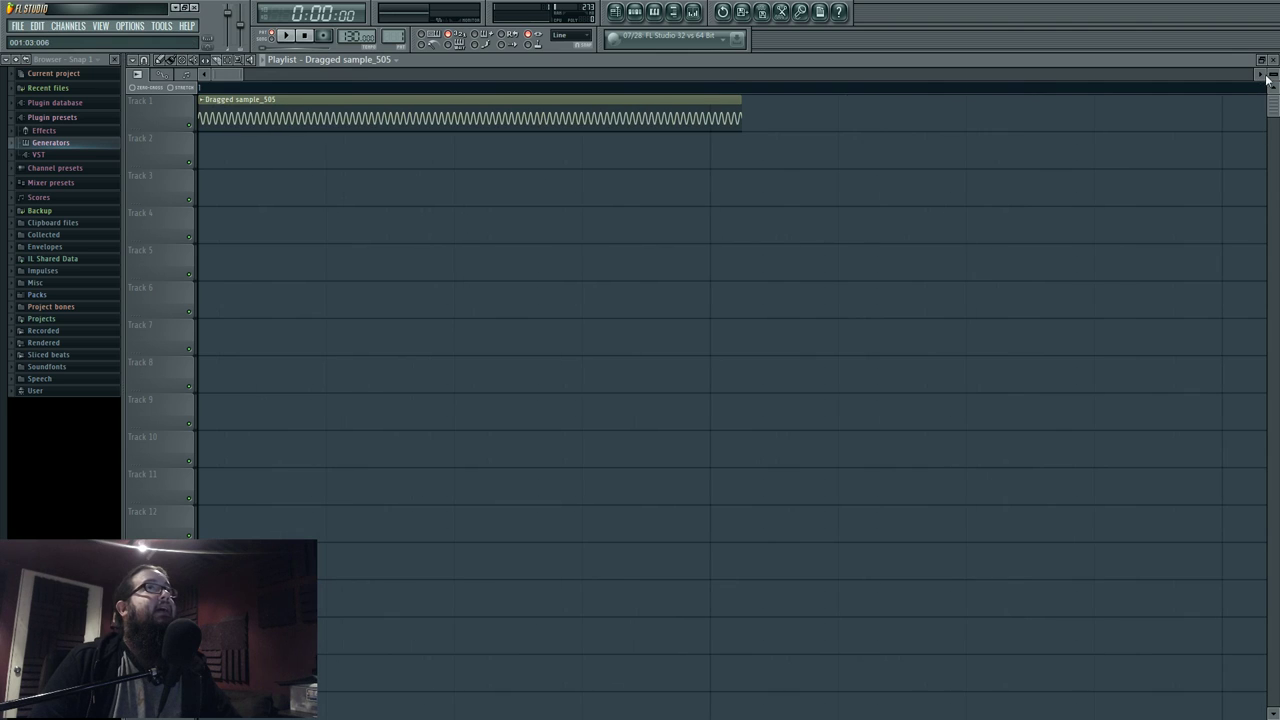
pyautogui.moveTo(1272, 75); pyautogui.dragTo(1272, 16)
pyautogui.click(443, 91)
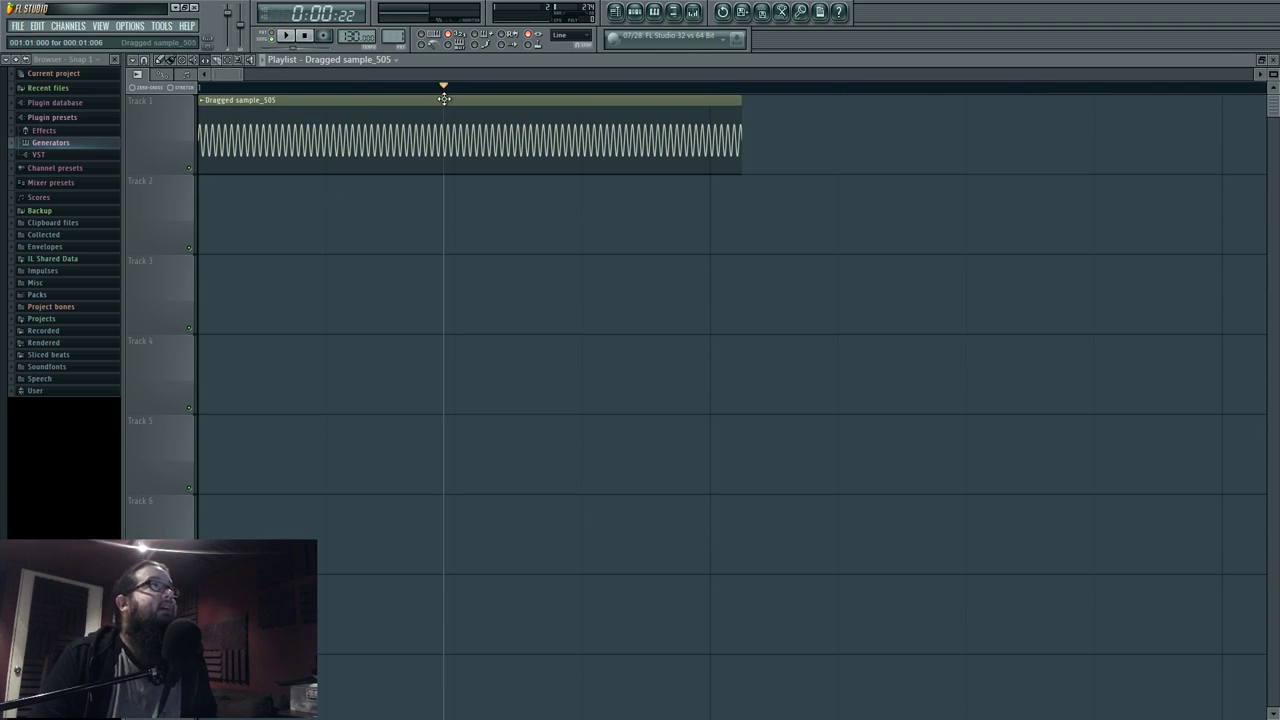
pyautogui.doubleClick(443, 99)
pyautogui.moveTo(896, 231); pyautogui.dragTo(896, 308)
pyautogui.click(368, 246)
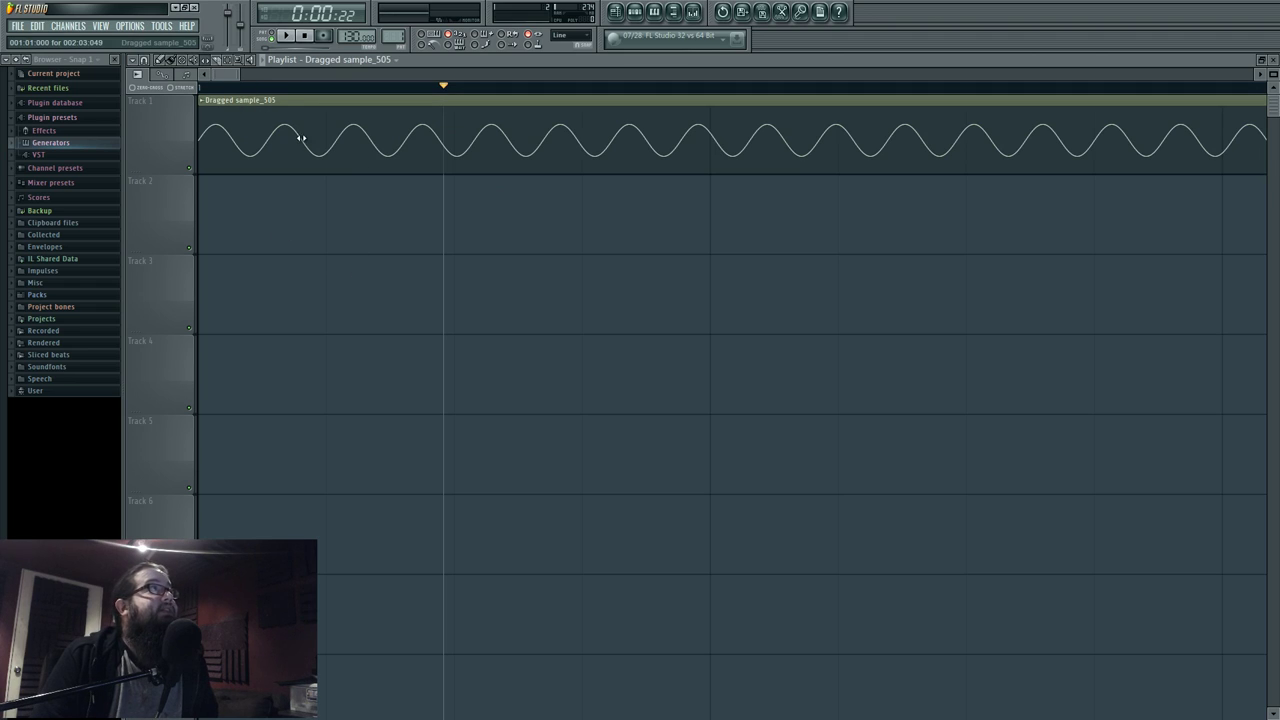
# Duplicate the Track 1 sample clip onto the start of Track 2 and make the copy unique.
pyautogui.moveTo(284, 104); pyautogui.dragTo(223, 180)
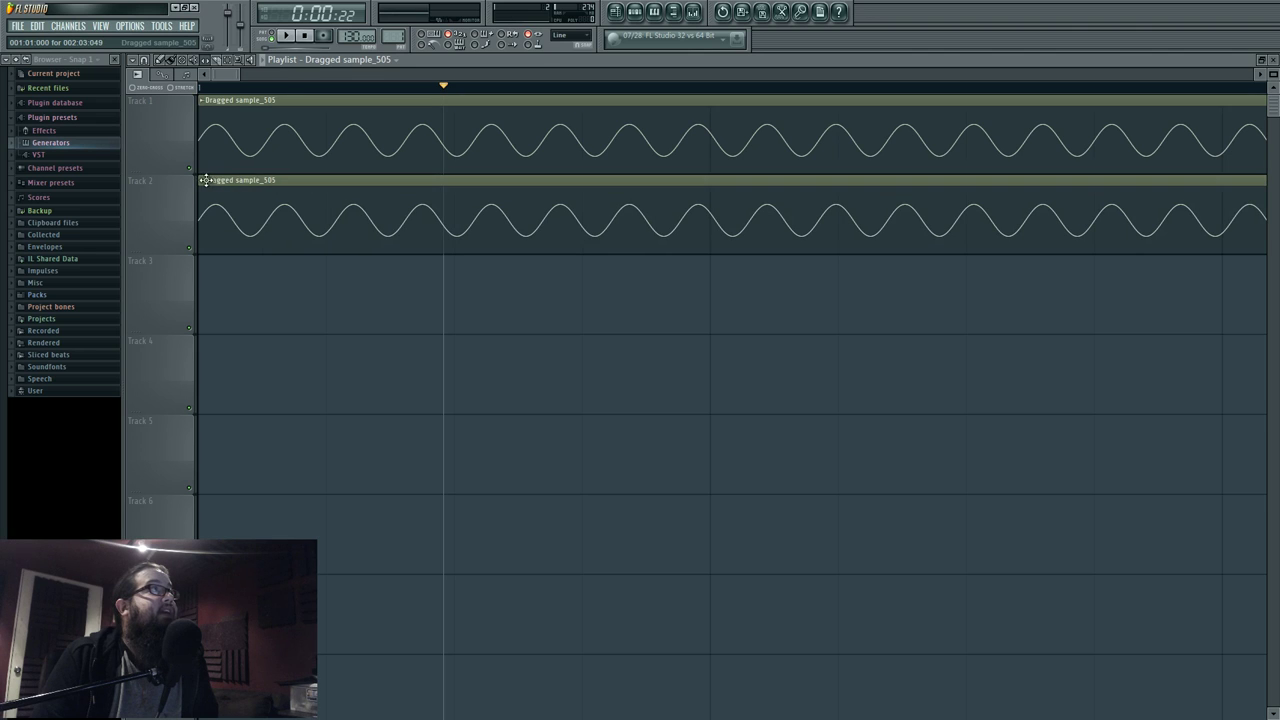
pyautogui.rightClick(203, 188)
pyautogui.click(230, 254)
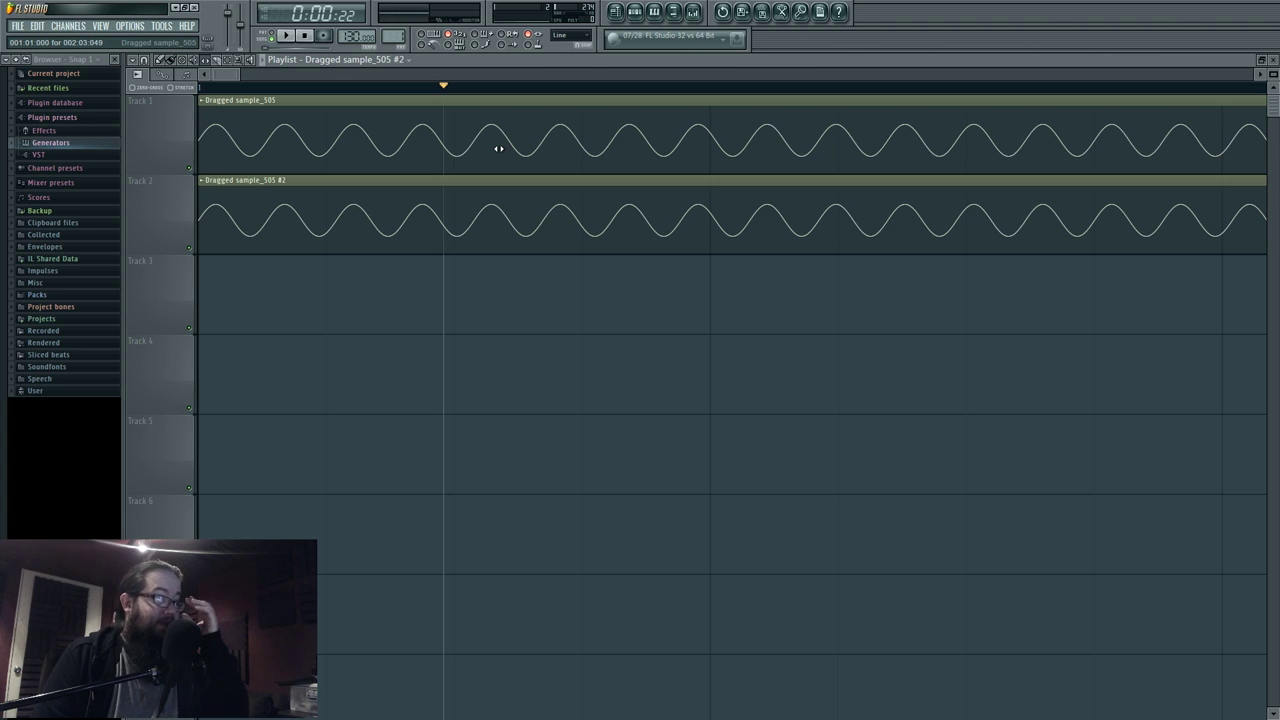
# Try shifting the waveform inside the Track 1 clip out of phase with the Track 2 clip and back.
pyautogui.moveTo(493, 135); pyautogui.dragTo(543, 134)
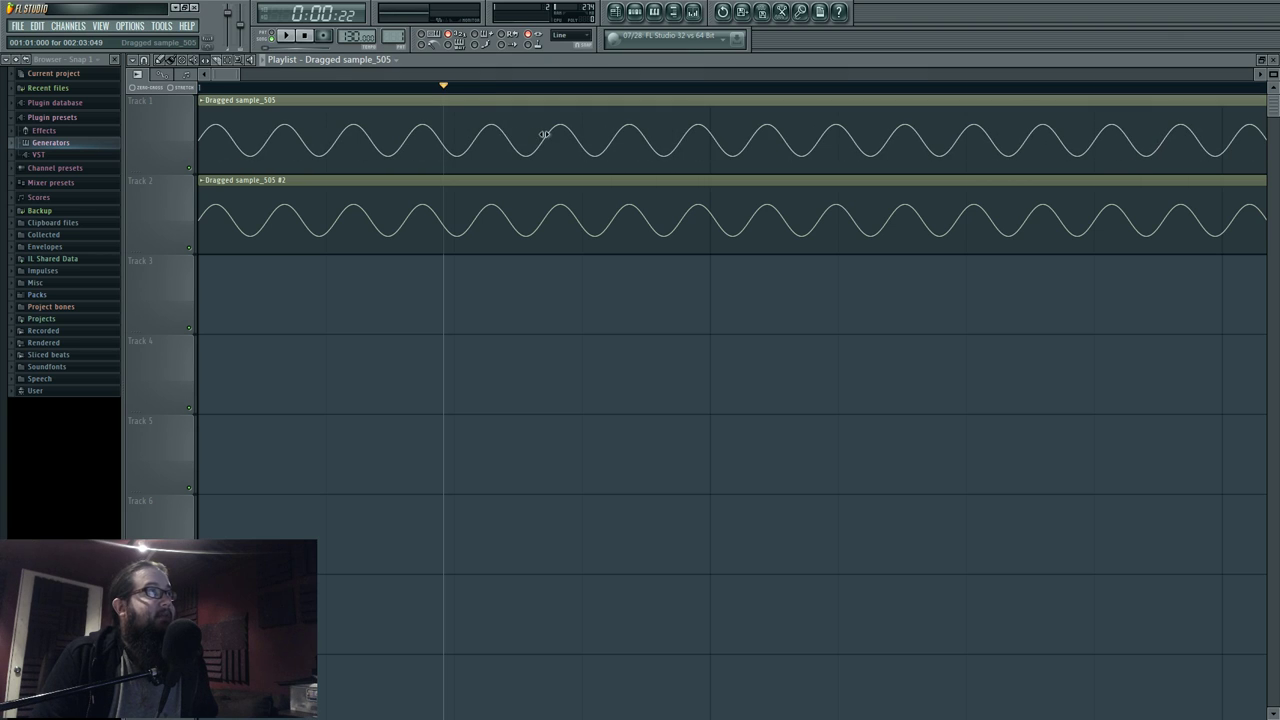
pyautogui.moveTo(451, 128); pyautogui.dragTo(419, 130)
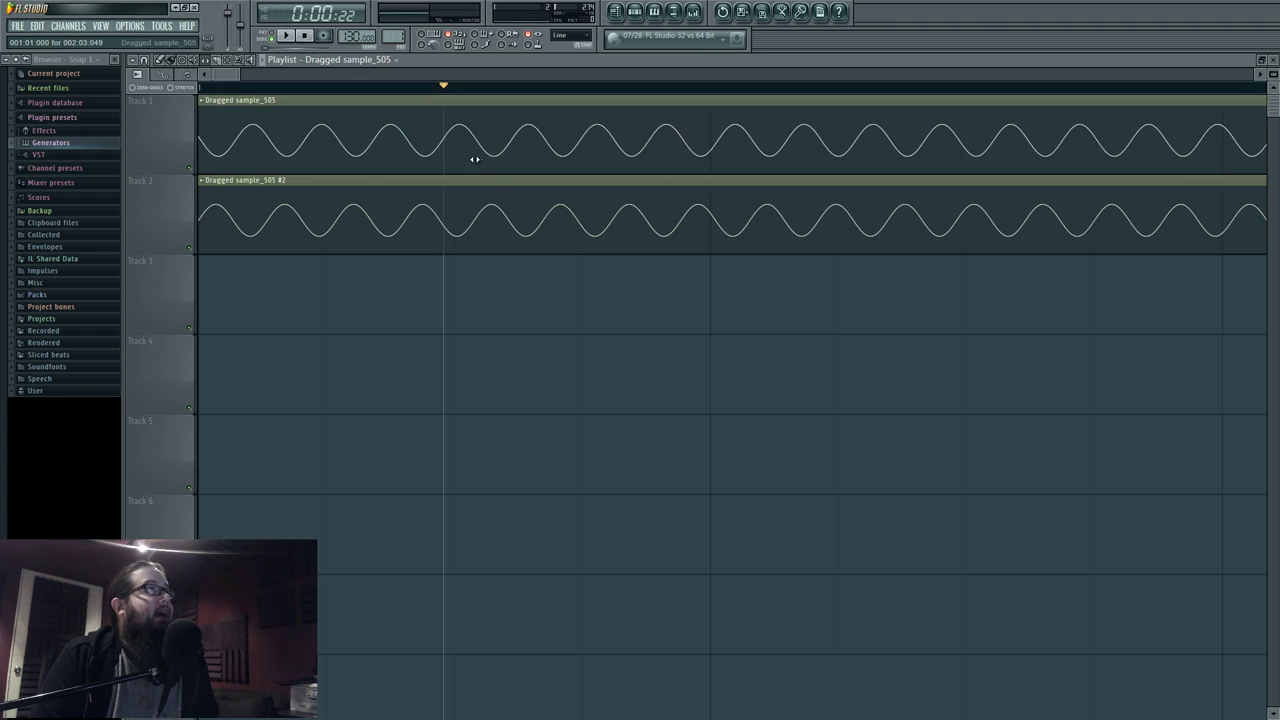
pyautogui.moveTo(526, 147); pyautogui.dragTo(477, 187)
pyautogui.moveTo(484, 135); pyautogui.dragTo(594, 140)
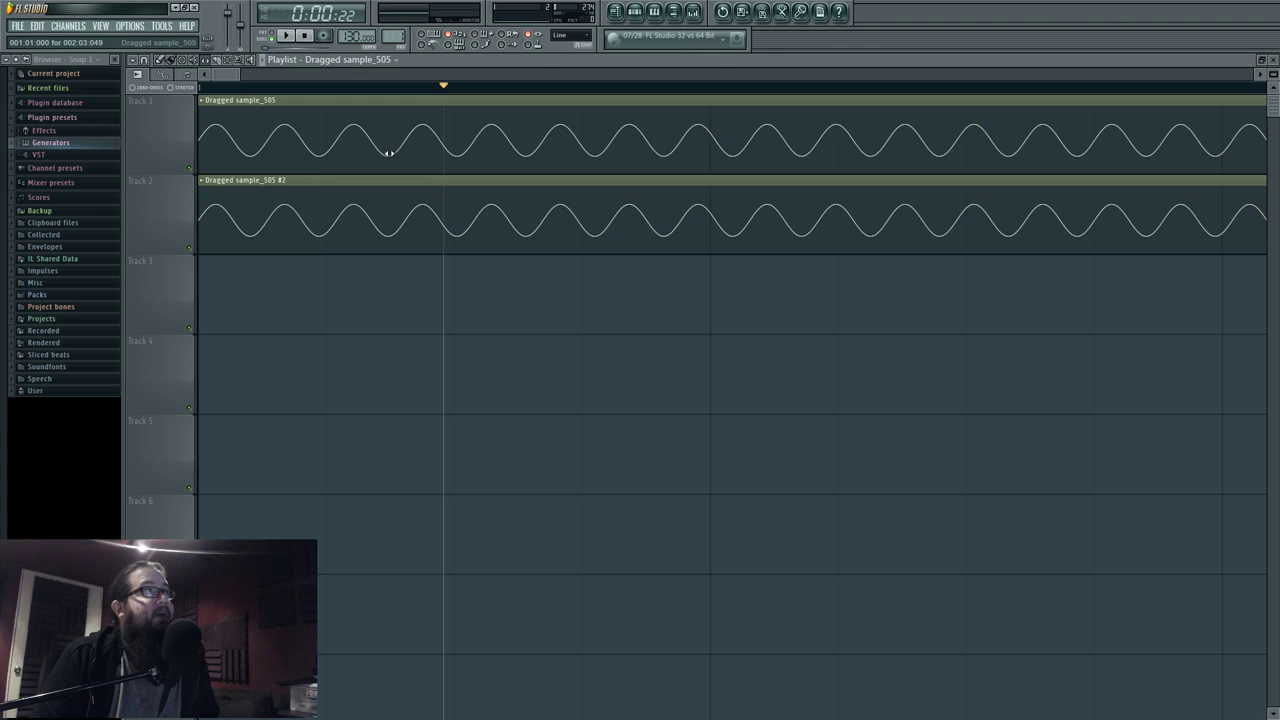
# Normalize the samples of both the Track 1 and Track 2 clips.
pyautogui.doubleClick(497, 124)
pyautogui.click(868, 430)
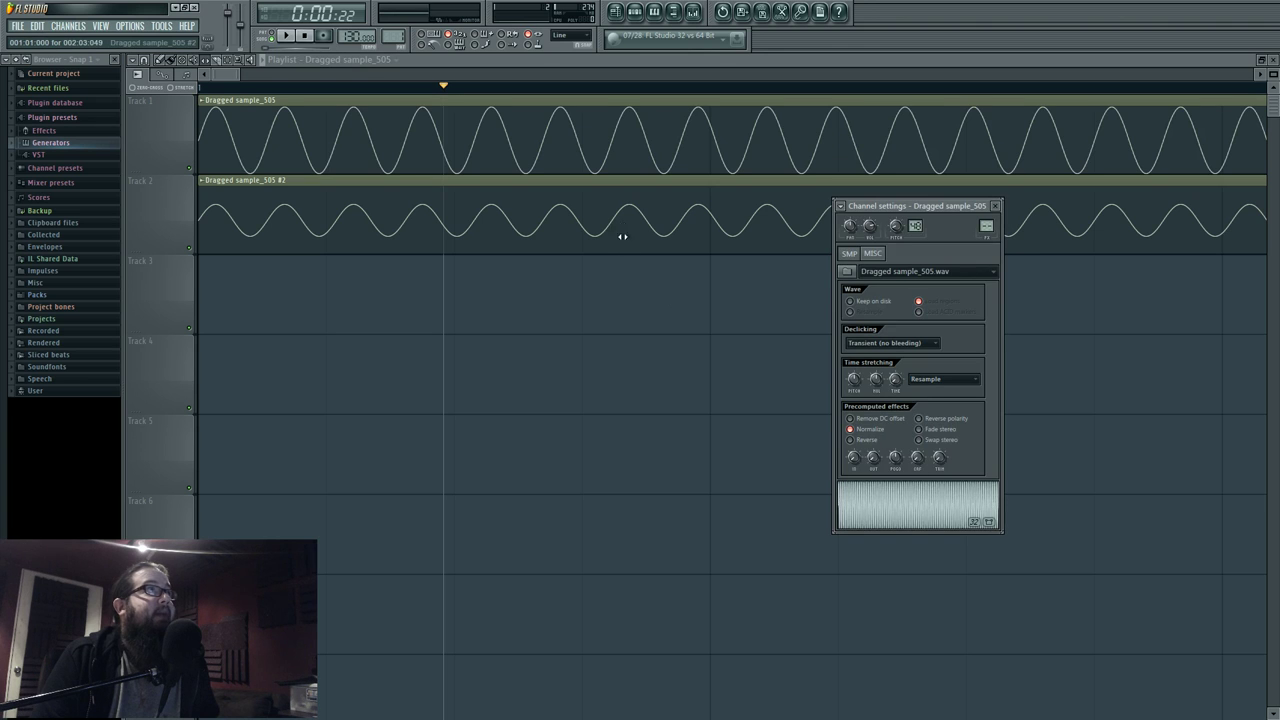
pyautogui.click(623, 237)
pyautogui.click(868, 430)
pyautogui.press('Escape')
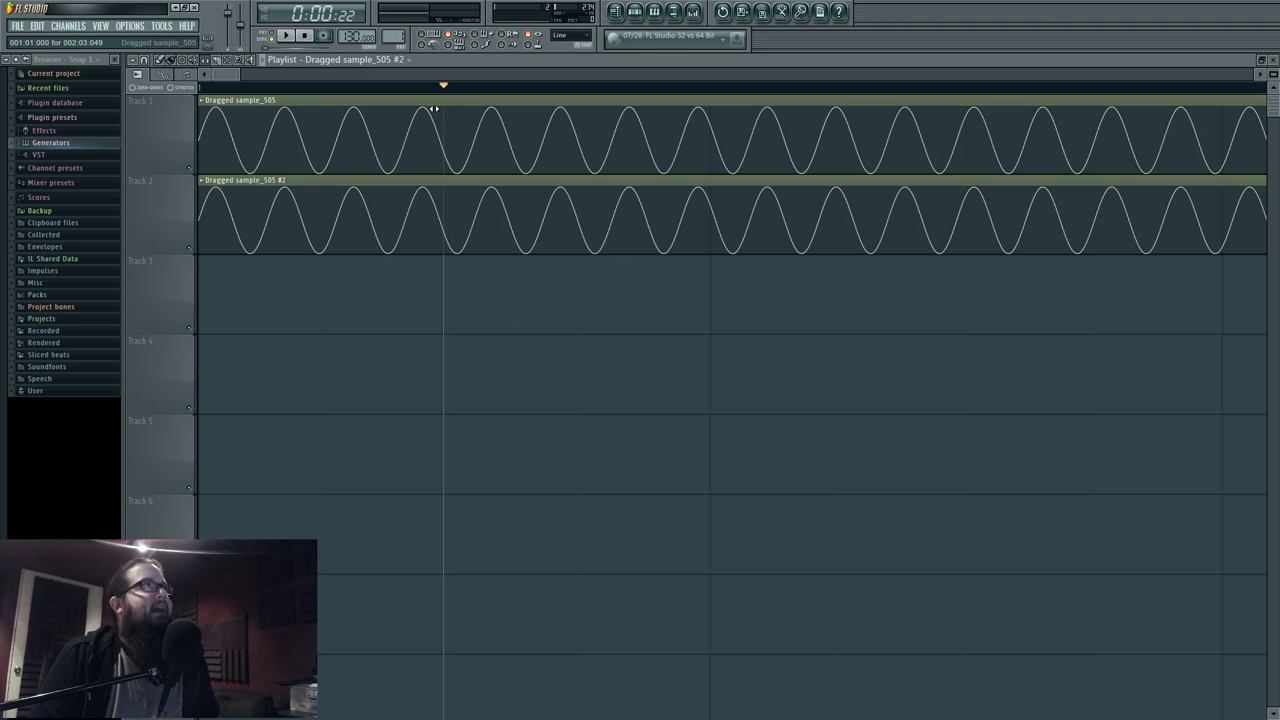
# Place the playhead on a wave peak and stack the Track 2 clip over the Track 1 clip.
pyautogui.moveTo(443, 88); pyautogui.dragTo(423, 88)
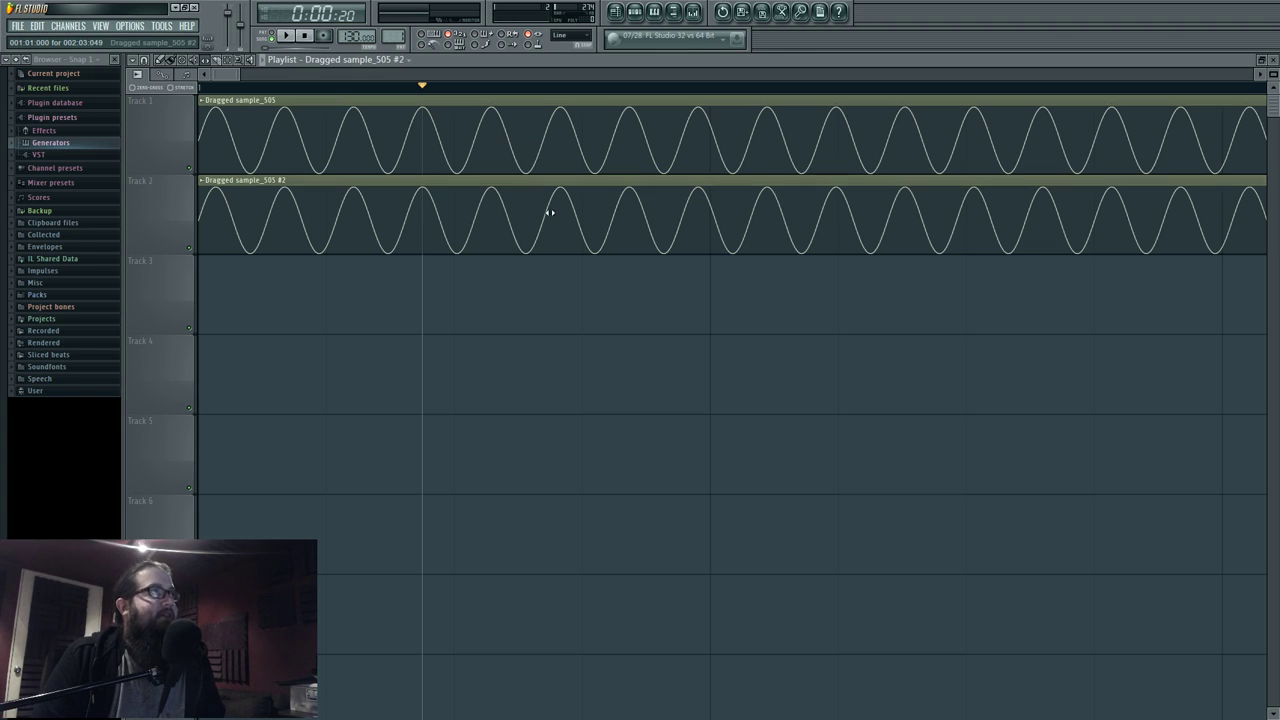
pyautogui.rightClick(517, 180)
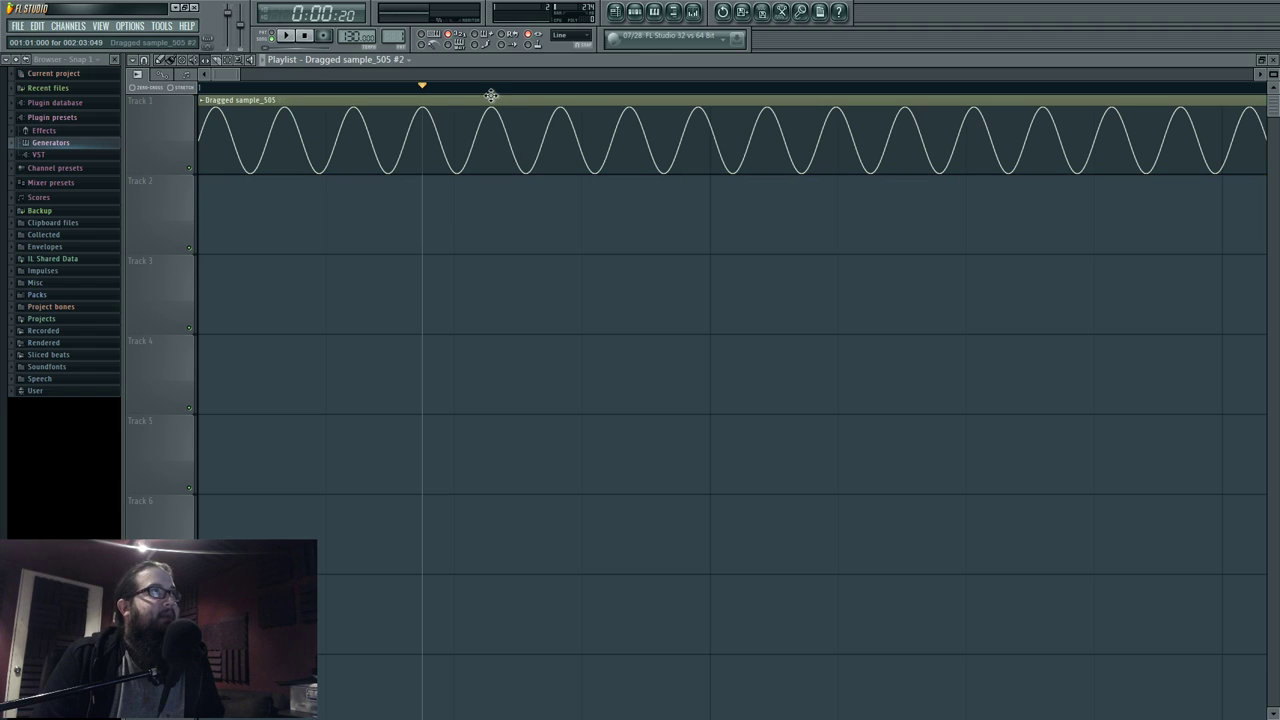
pyautogui.moveTo(491, 96)
pyautogui.mouseDown()
pyautogui.moveTo(491, 108)
pyautogui.moveTo(490, 94)
pyautogui.mouseUp()
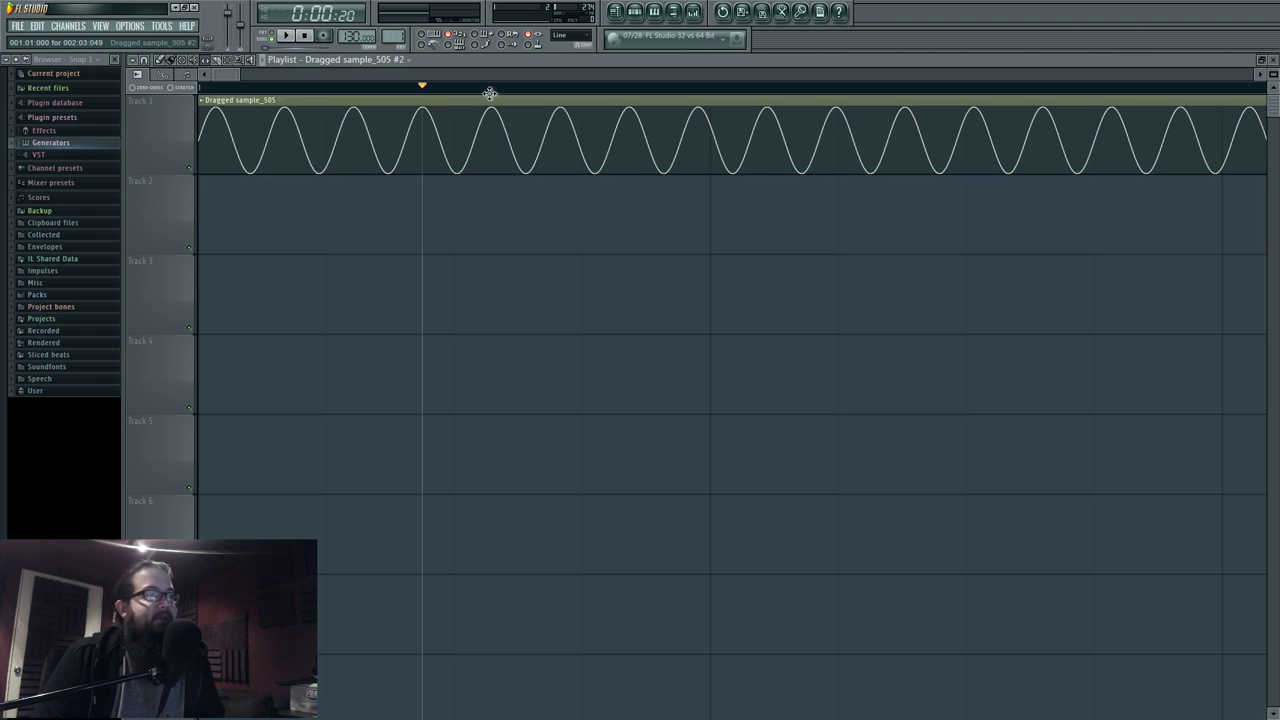
# Move the Dragged sample_505 clip to Track 2 and reverse its polarity.
pyautogui.moveTo(490, 93); pyautogui.dragTo(507, 178)
pyautogui.doubleClick(507, 178)
pyautogui.click(947, 420)
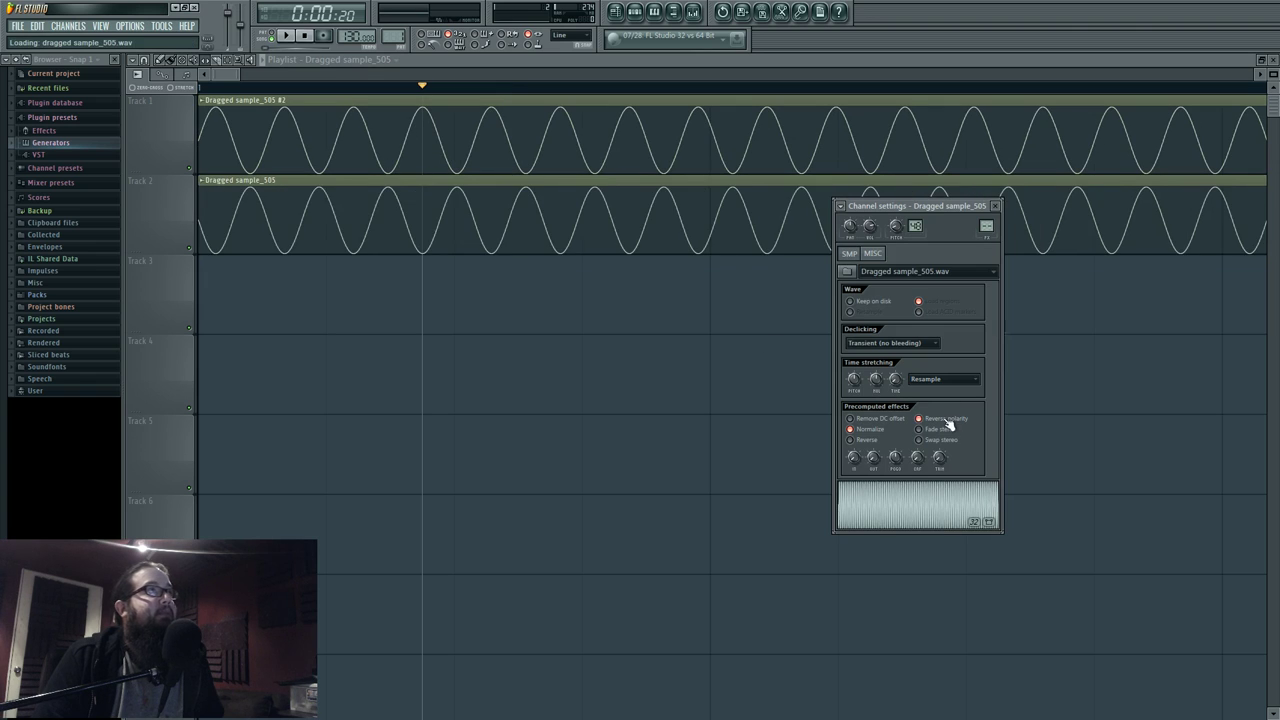
pyautogui.press('Escape')
# Overlay the polarity-reversed clip on the Track 1 clip and play both from the start of the Playlist.
pyautogui.moveTo(457, 180); pyautogui.dragTo(449, 79)
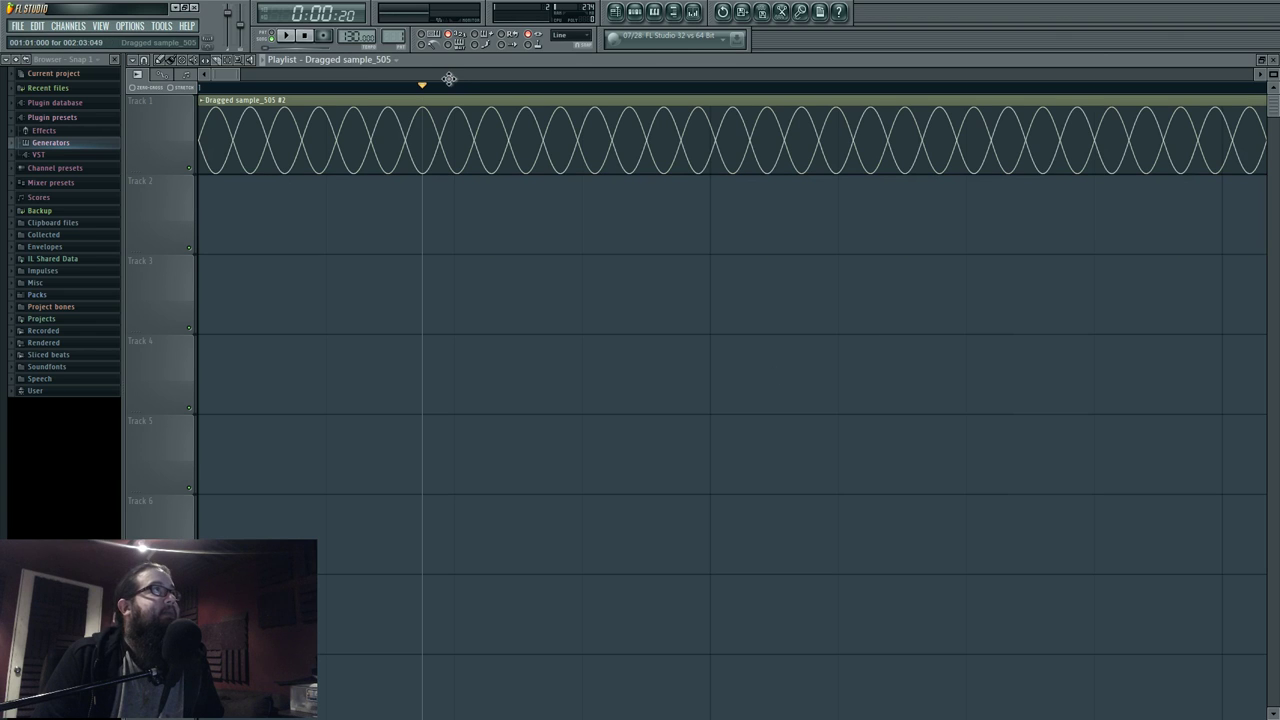
pyautogui.click(199, 87)
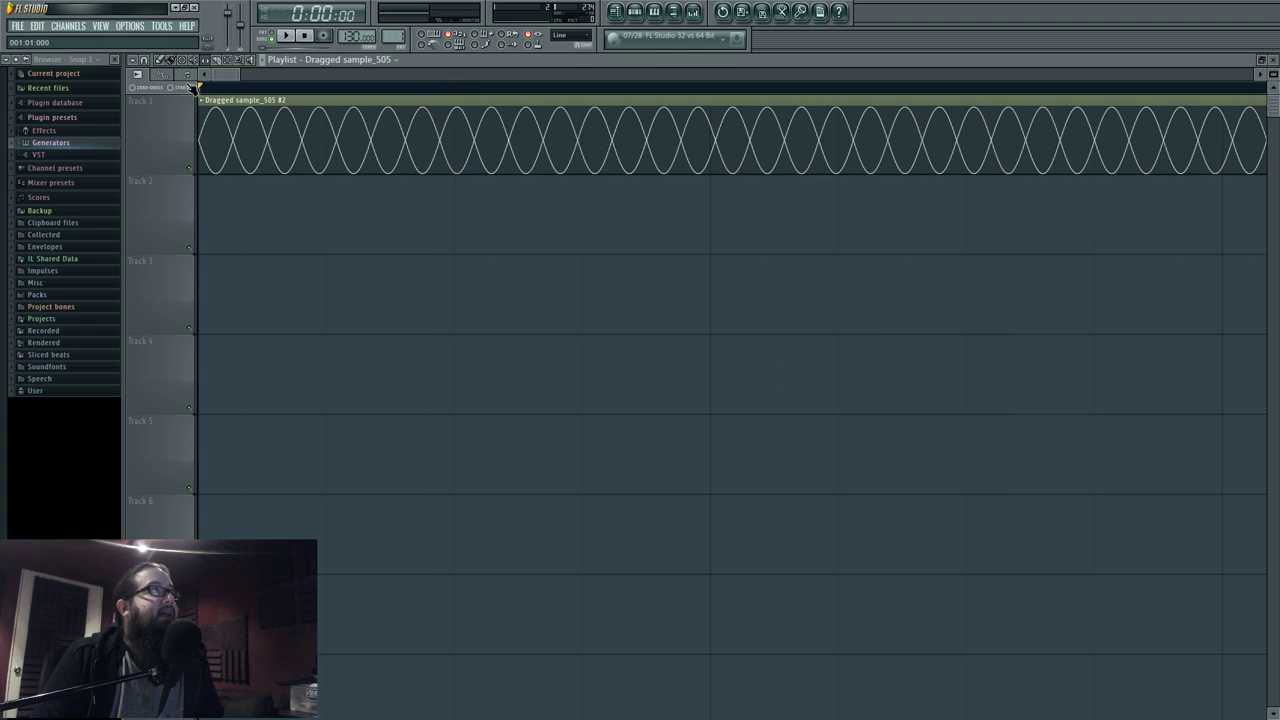
pyautogui.press('space')
pyautogui.press('space')
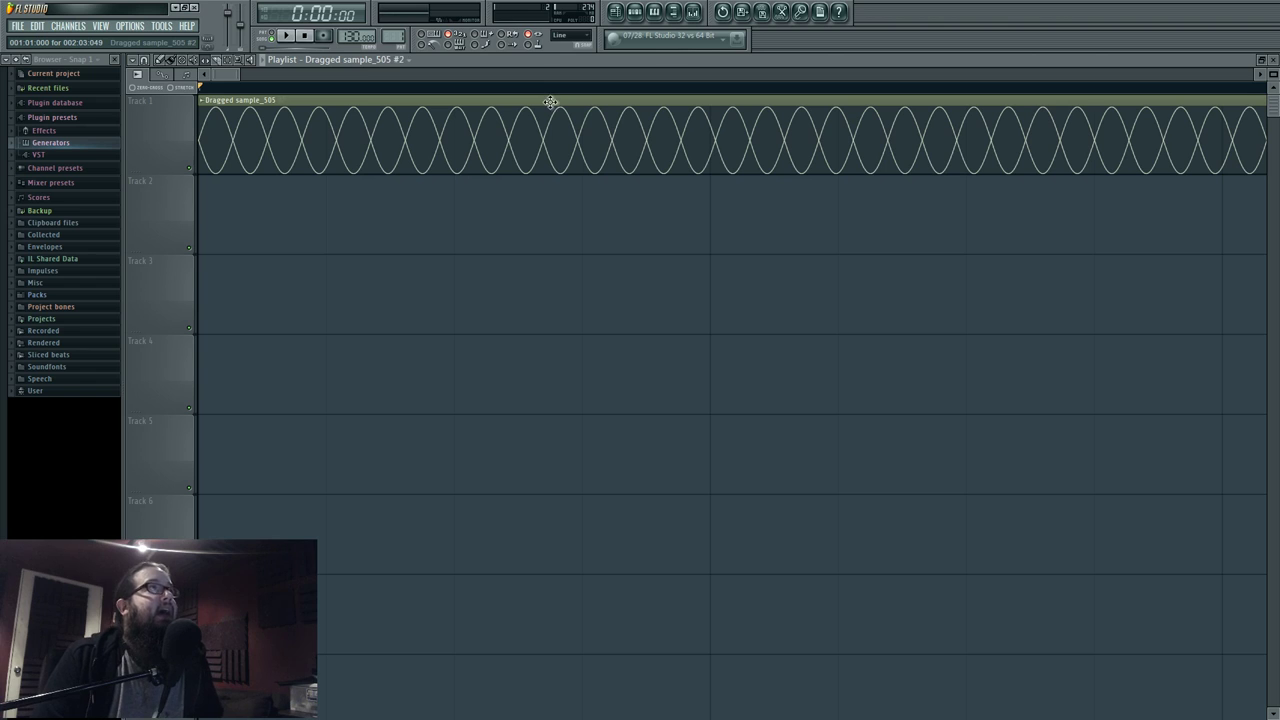
# Separate the overlapping clips by moving Dragged sample_505 from Track 1 back down to Track 2.
pyautogui.moveTo(550, 101)
pyautogui.mouseDown()
pyautogui.moveTo(545, 207)
pyautogui.moveTo(524, 90)
pyautogui.moveTo(569, 91)
pyautogui.moveTo(533, 93)
pyautogui.mouseUp()
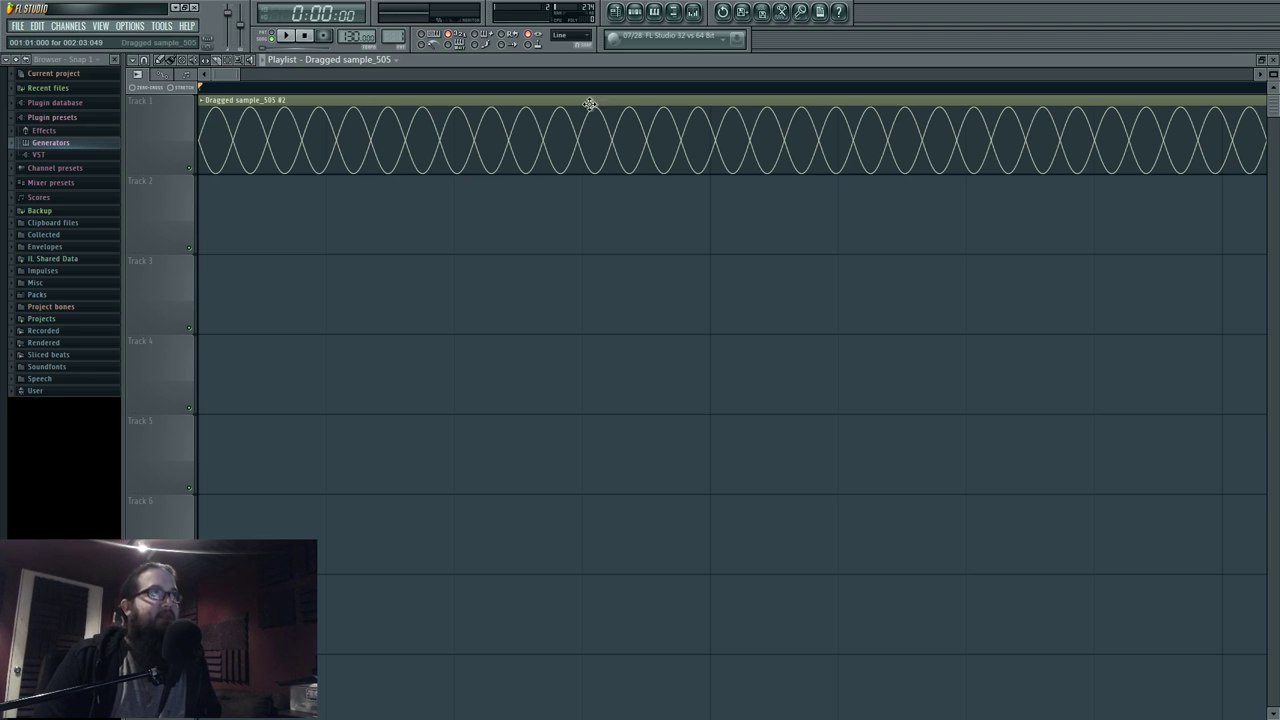
pyautogui.moveTo(592, 108); pyautogui.dragTo(592, 203)
pyautogui.hotkey('ctrl', 'z')
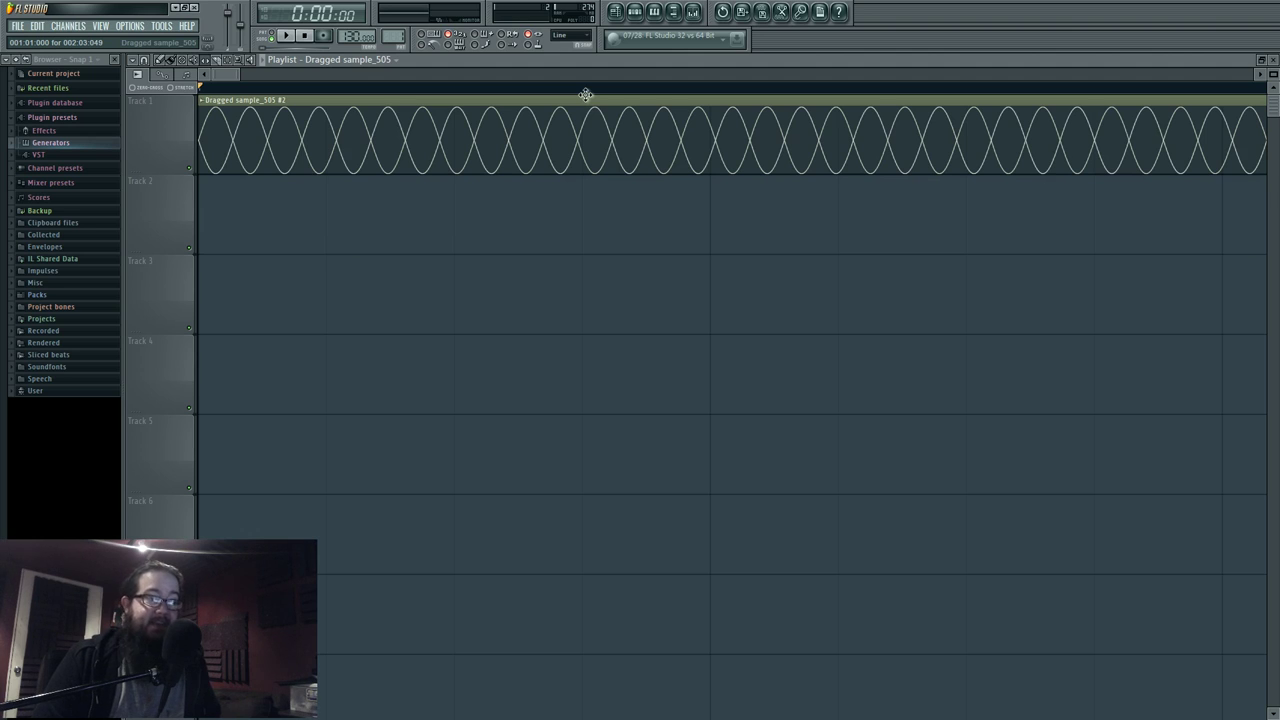
pyautogui.moveTo(585, 95); pyautogui.dragTo(586, 206)
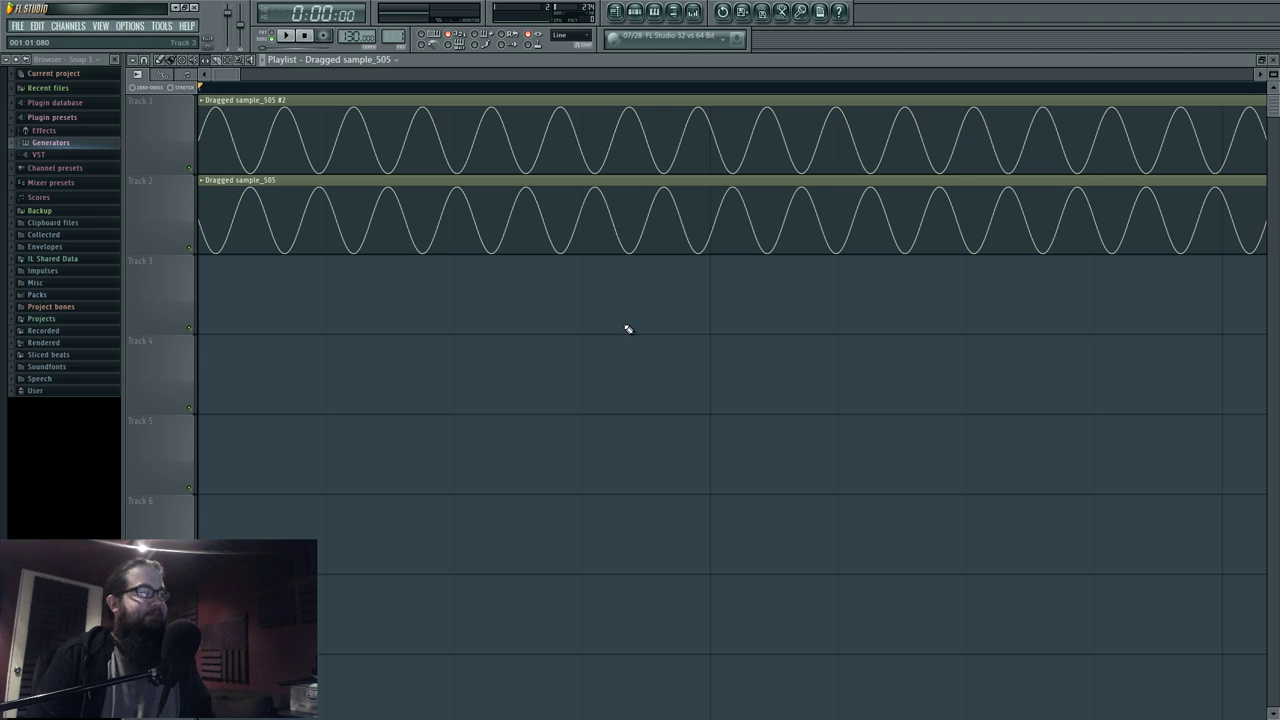
# Turn off reverse polarity for Dragged sample_505 on Track 2 and raise its channel pitch so its wave cycles are shorter than Track 1's.
pyautogui.moveTo(528, 183); pyautogui.dragTo(487, 195)
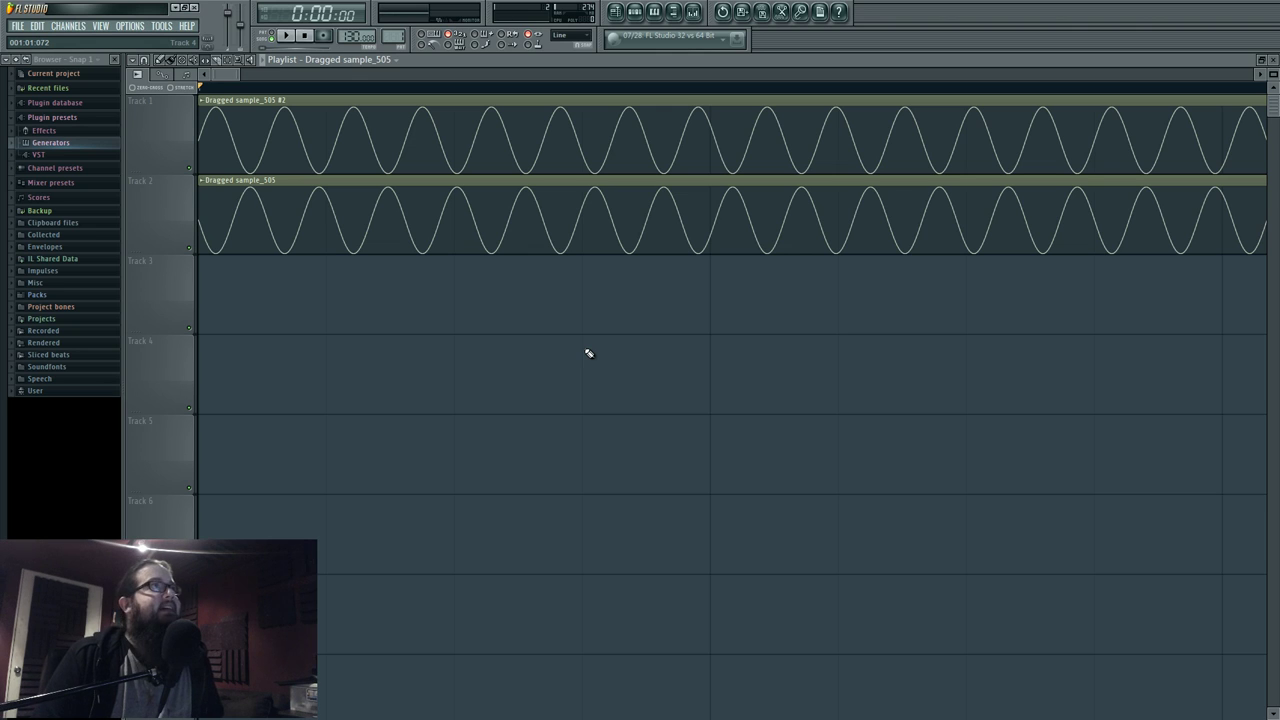
pyautogui.doubleClick(570, 187)
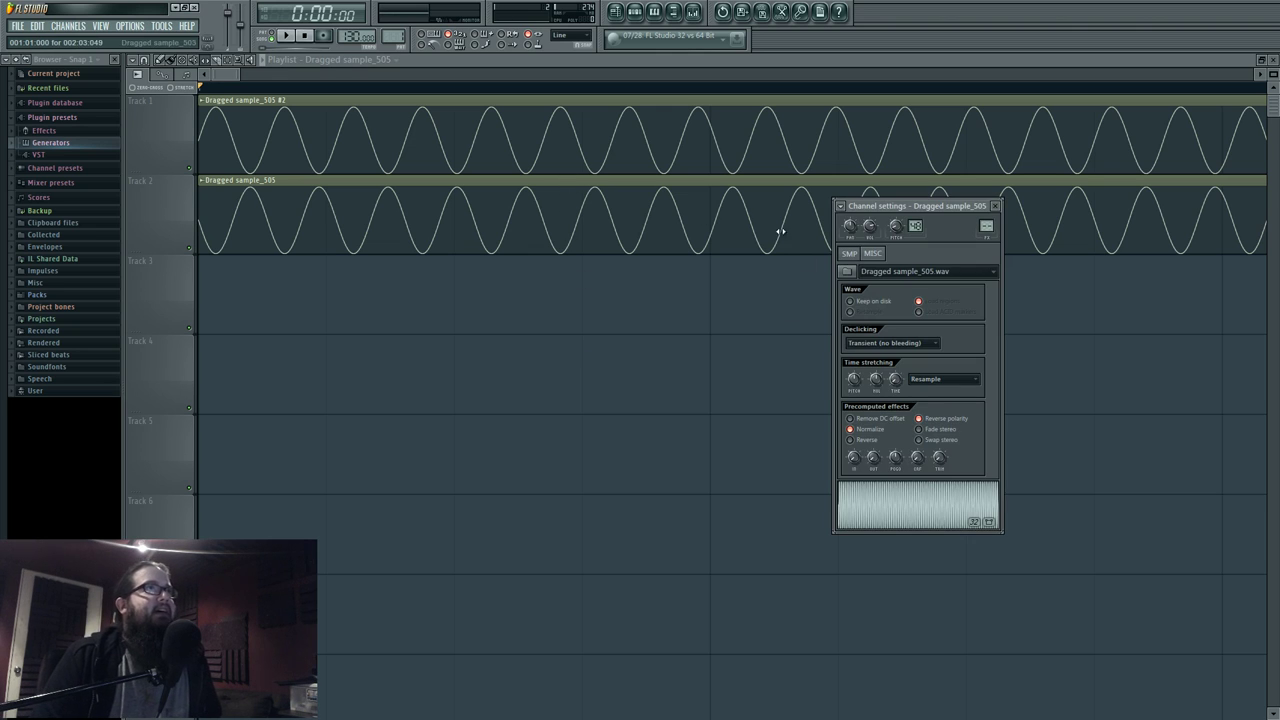
pyautogui.click(935, 421)
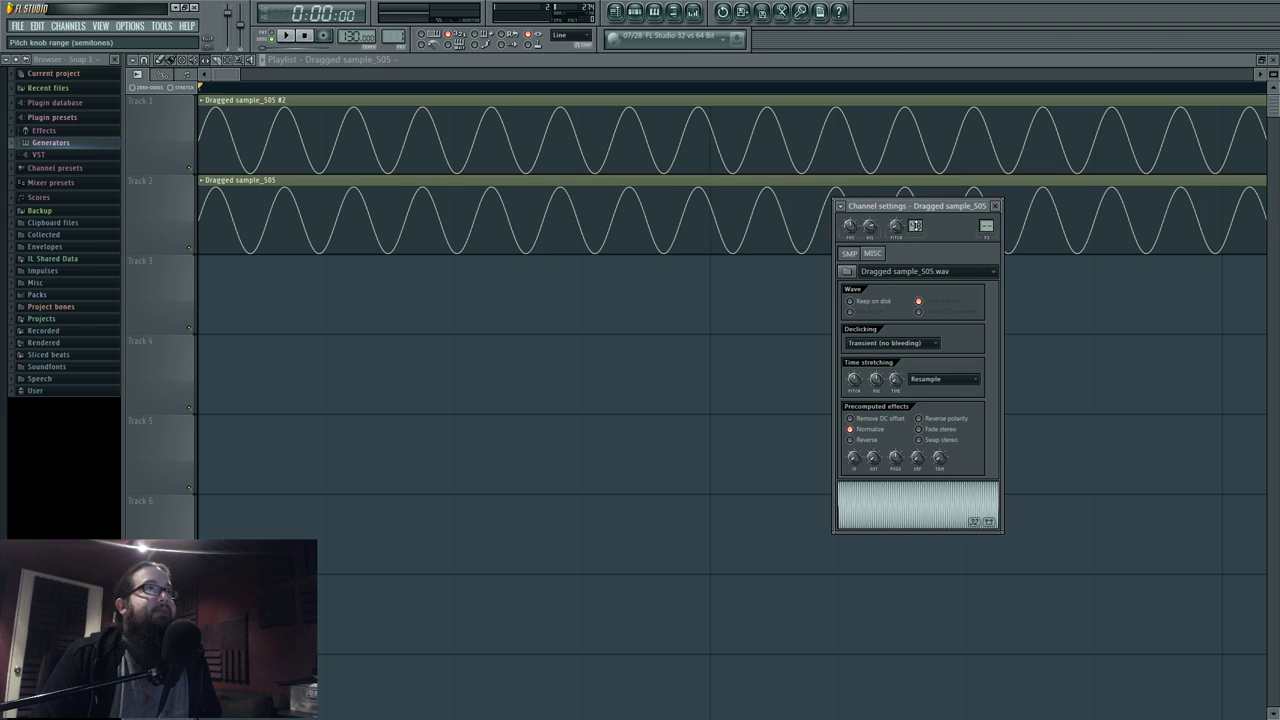
pyautogui.moveTo(896, 227); pyautogui.dragTo(896, 222)
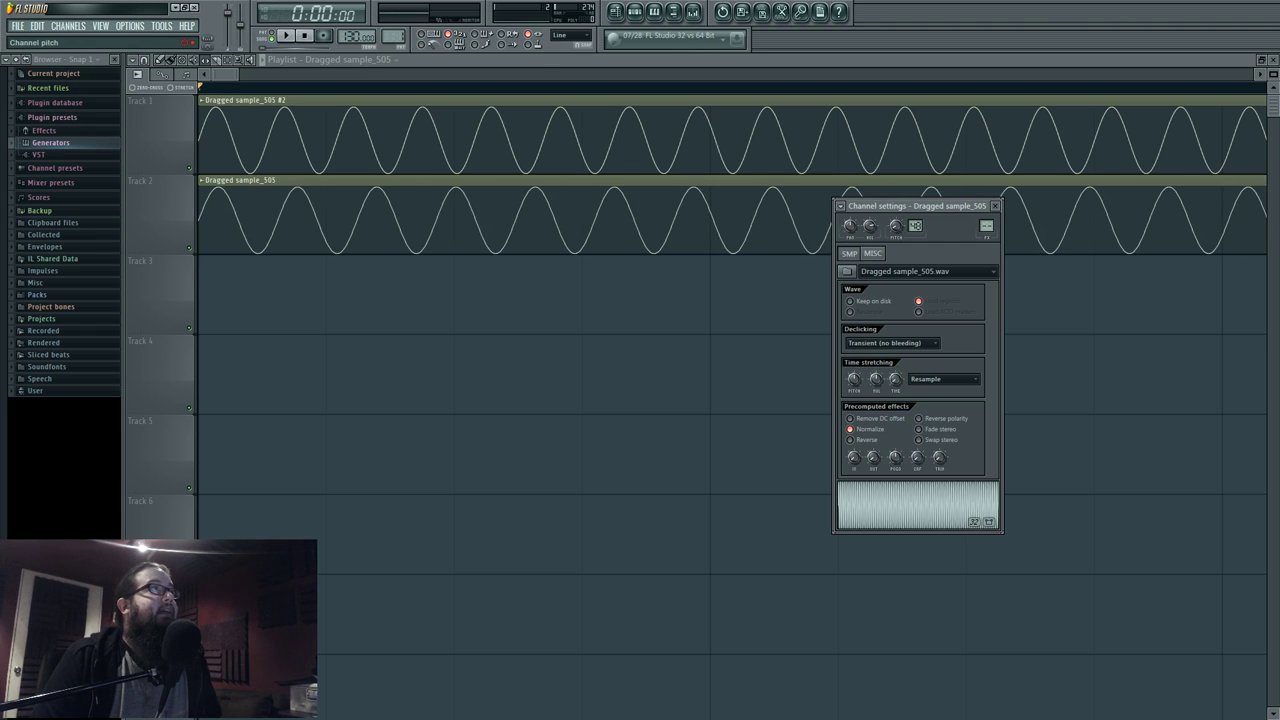
pyautogui.moveTo(896, 227); pyautogui.dragTo(896, 219)
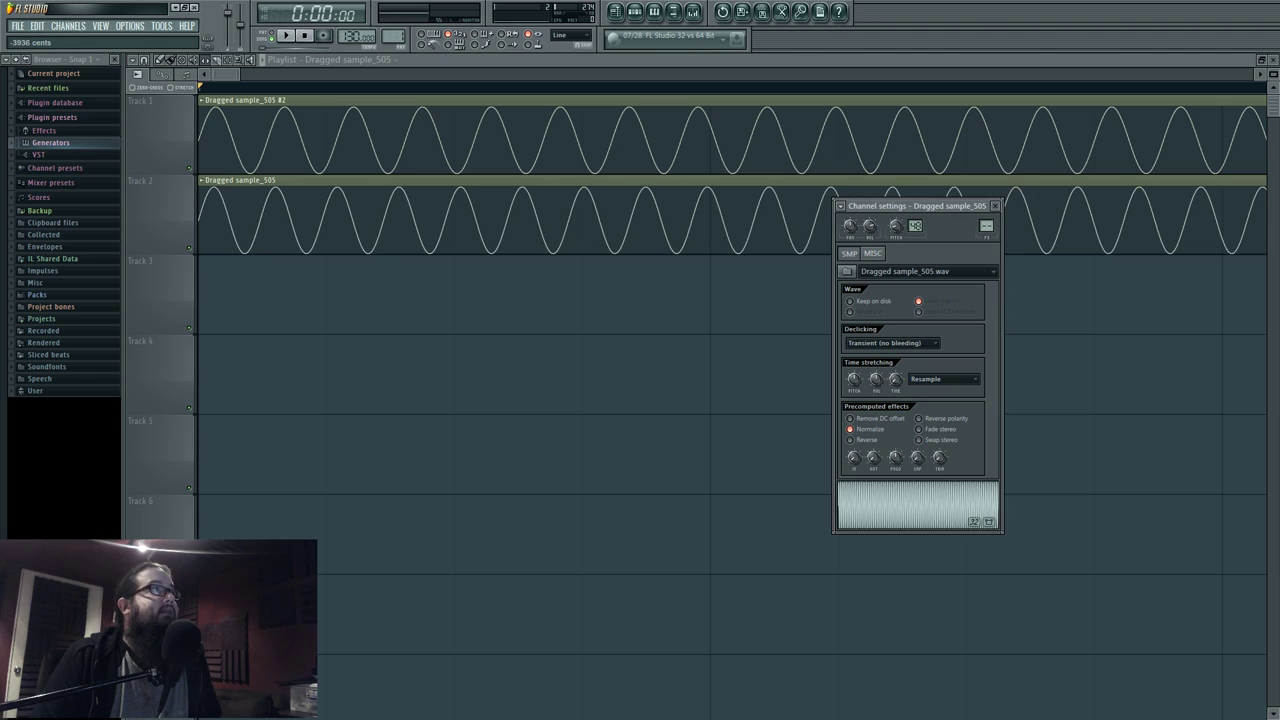
# Stack the repitched Dragged sample_505 over the Track 1 clip and select the timeline from bar 1 to the end of the overlap.
pyautogui.moveTo(675, 180); pyautogui.dragTo(663, 94)
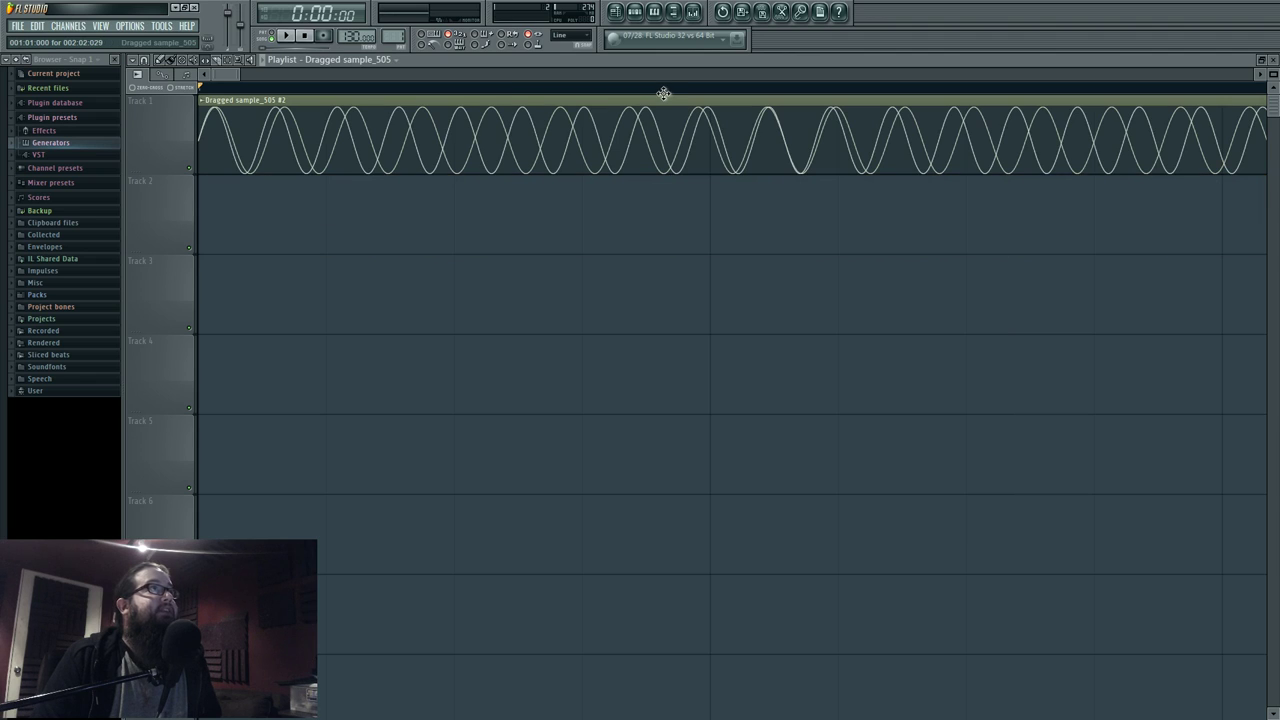
pyautogui.scroll(-4, 659, 184)
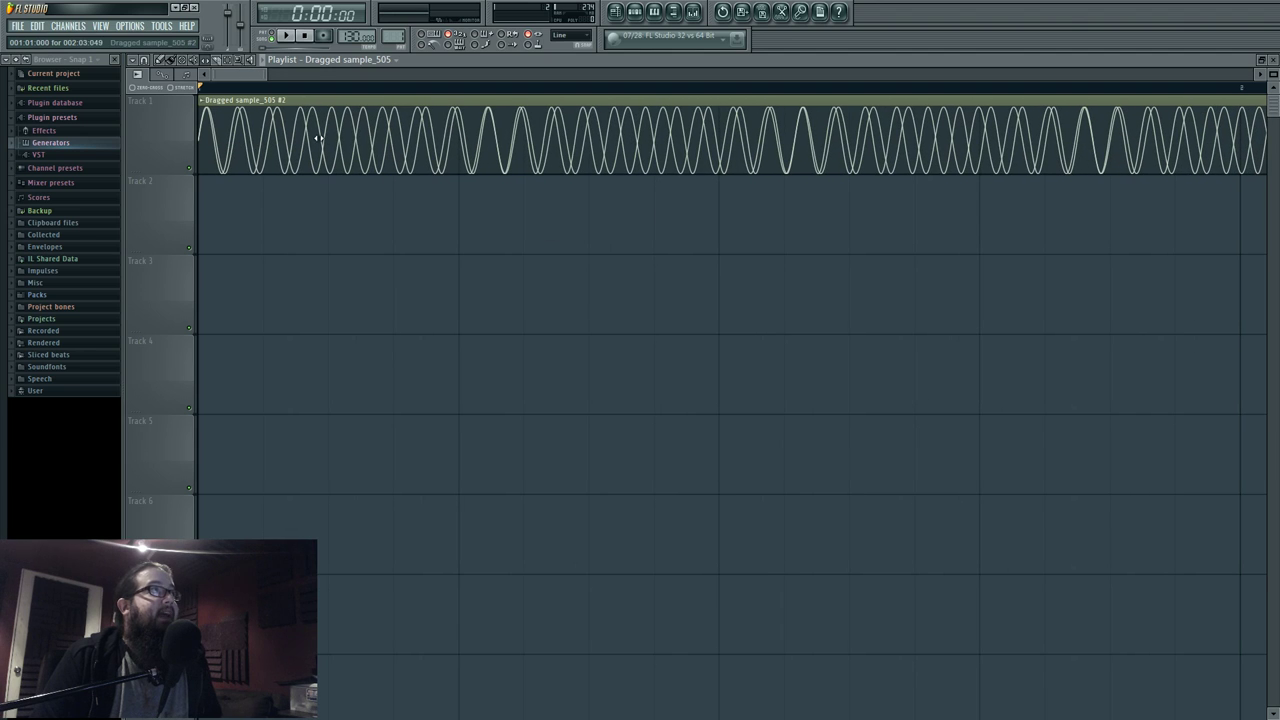
pyautogui.scroll(-5, 566, 187)
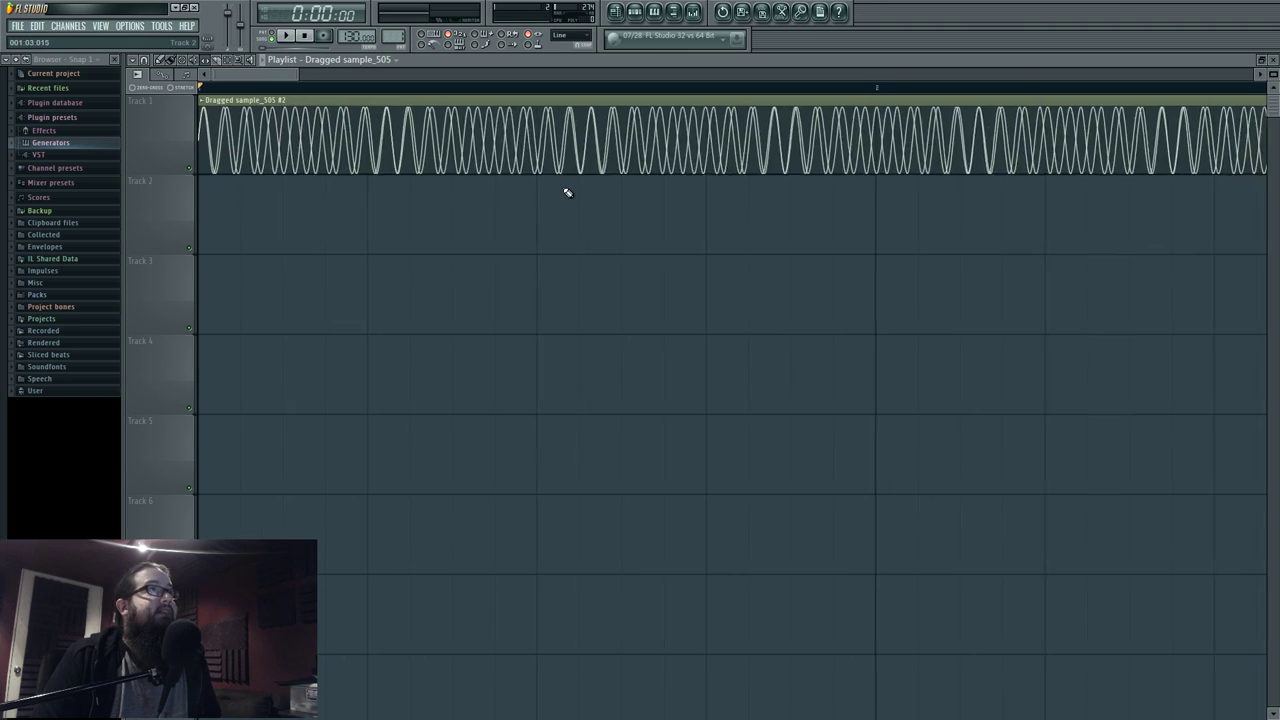
pyautogui.click(998, 92)
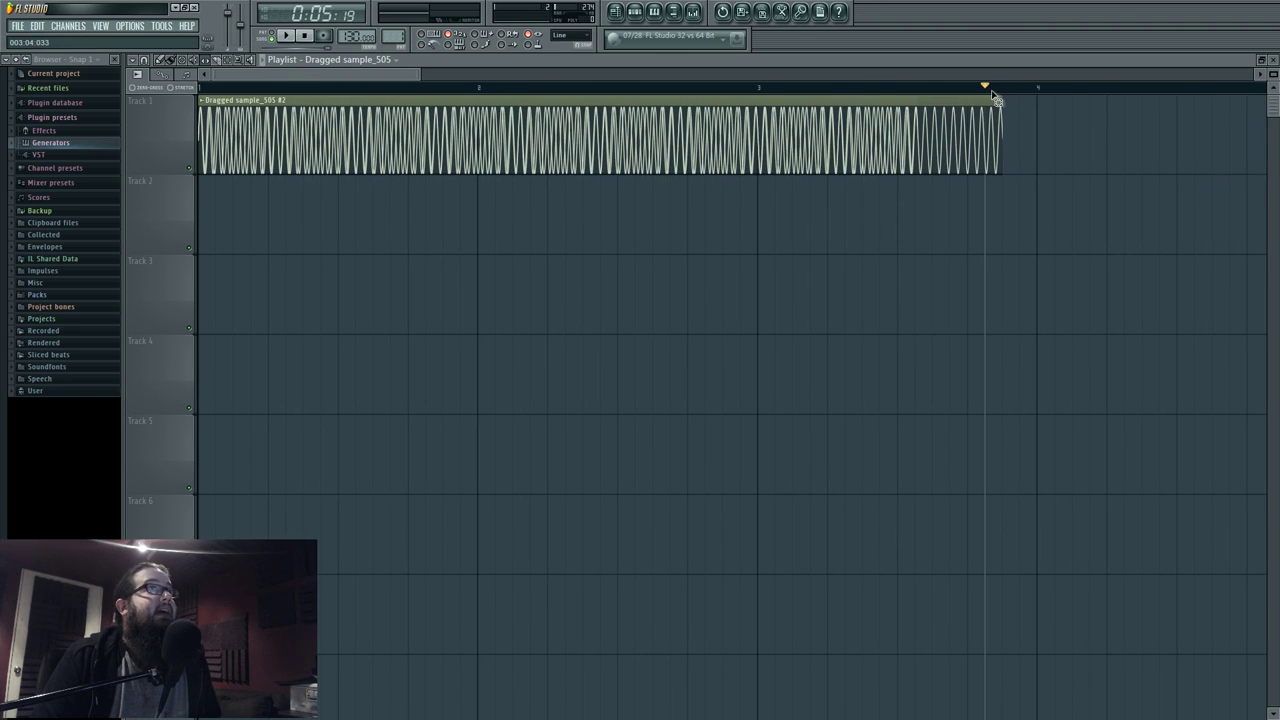
pyautogui.moveTo(918, 92); pyautogui.dragTo(29, 91)
# Load Edison into the first effect slot of the mixer's Master track.
pyautogui.click(692, 12)
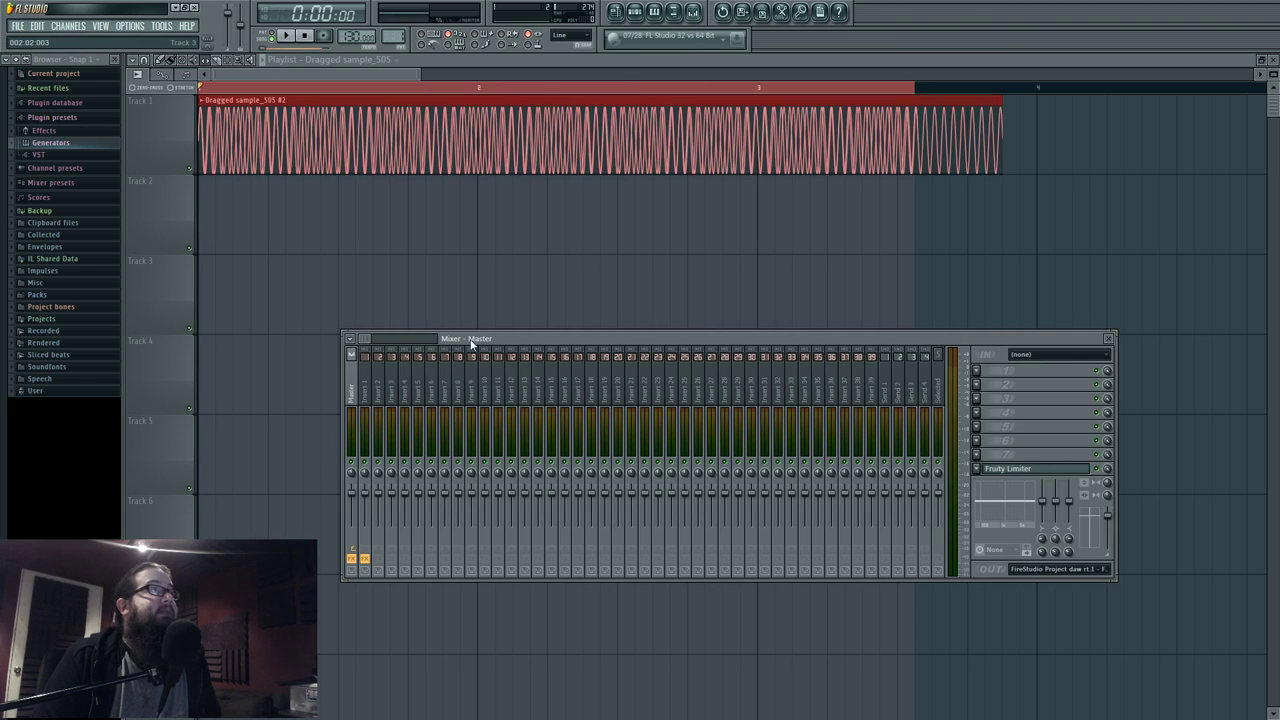
pyautogui.click(1005, 370)
pyautogui.moveTo(993, 384)
pyautogui.click(1076, 194)
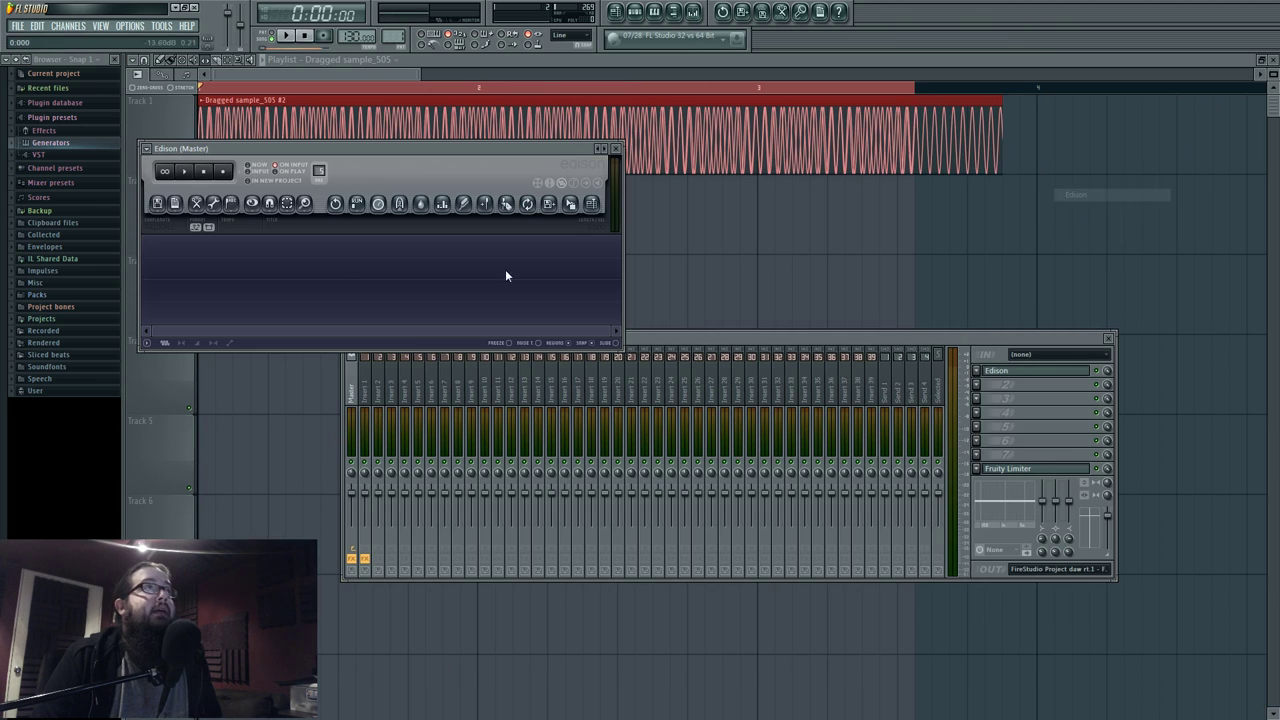
# Set Edison to record on play and record the stacked clips over the selected Playlist range.
pyautogui.click(286, 172)
pyautogui.click(223, 171)
pyautogui.click(287, 36)
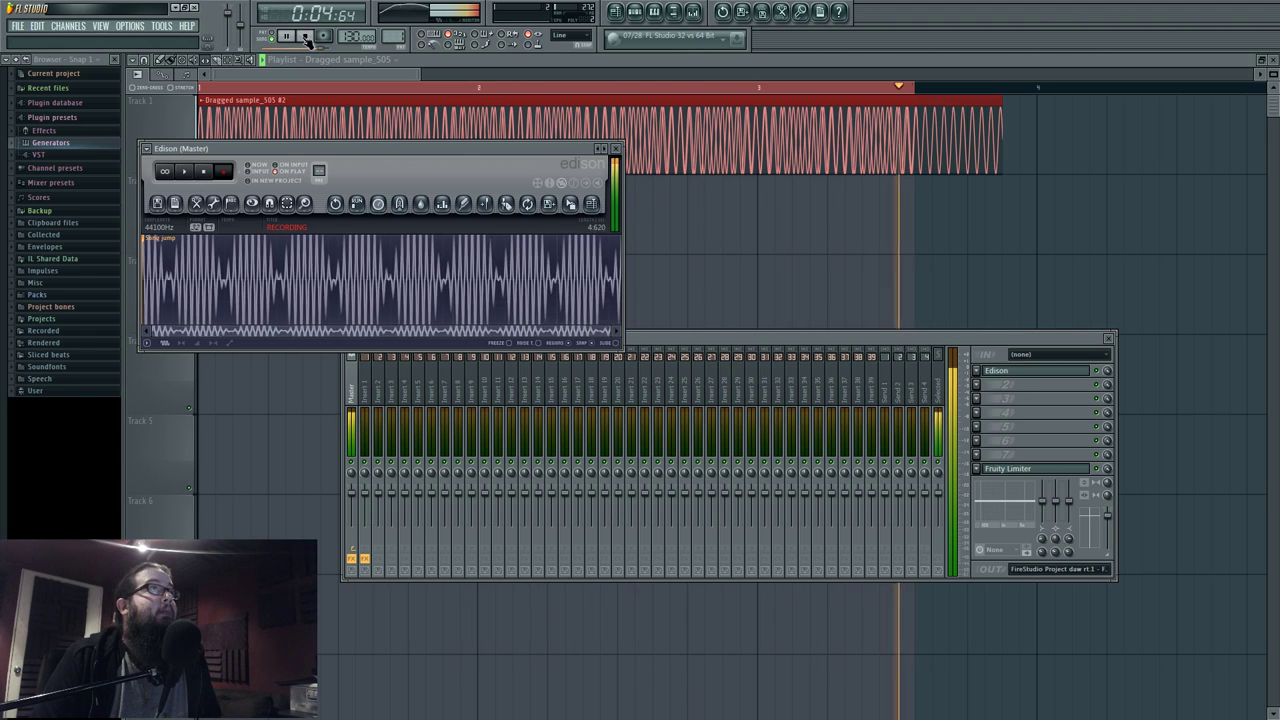
pyautogui.click(305, 36)
# Normalize the recorded waveform in Edison and place it on Track 2 of the Playlist at bar 1.
pyautogui.rightClick(283, 250)
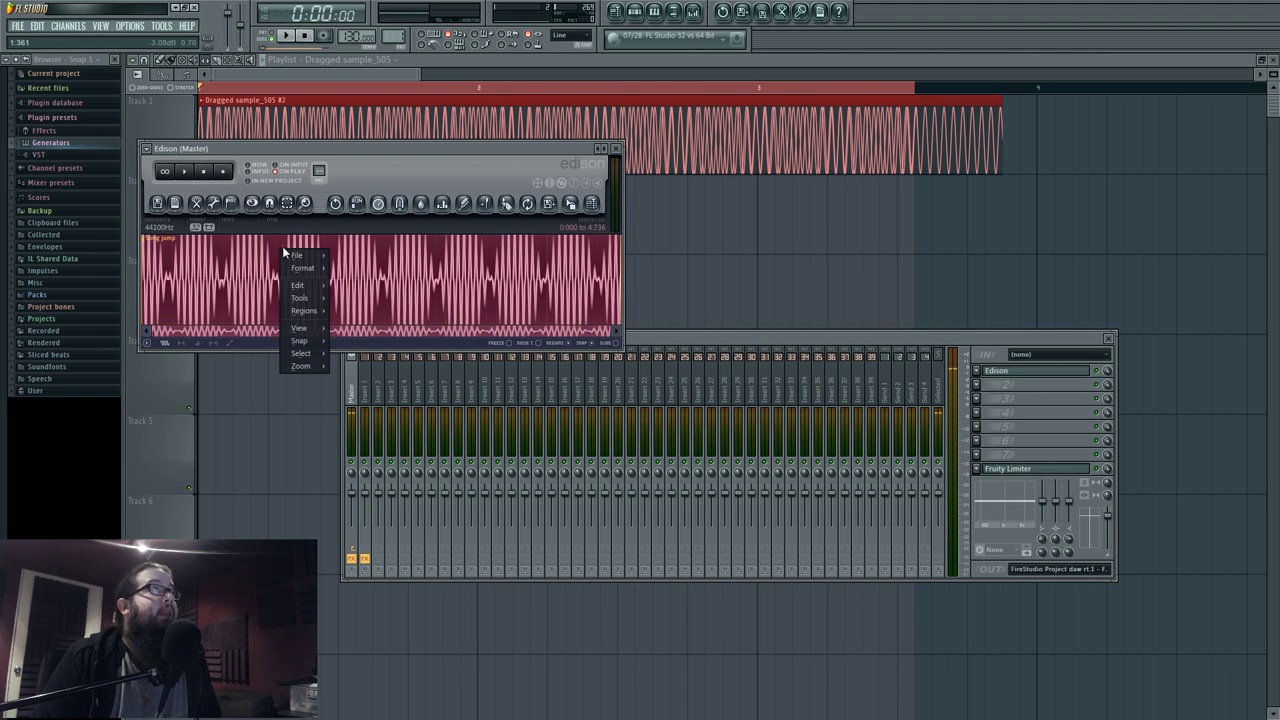
pyautogui.moveTo(300, 298)
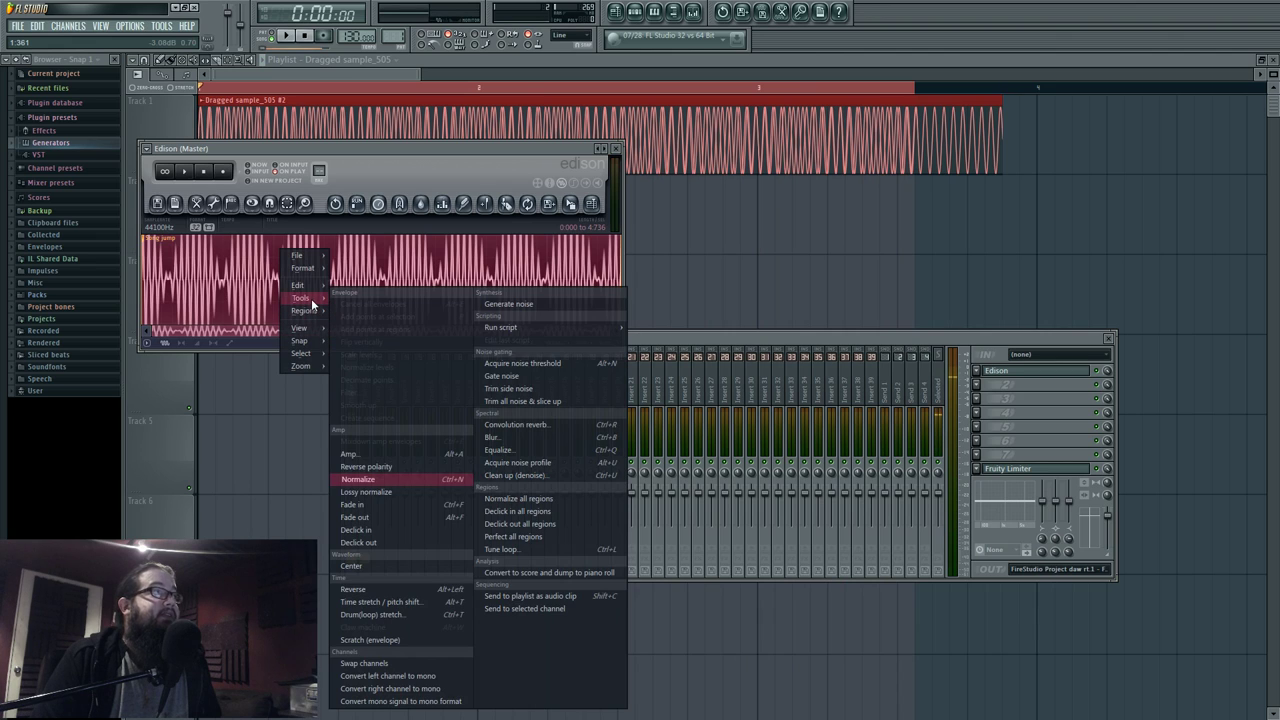
pyautogui.click(358, 480)
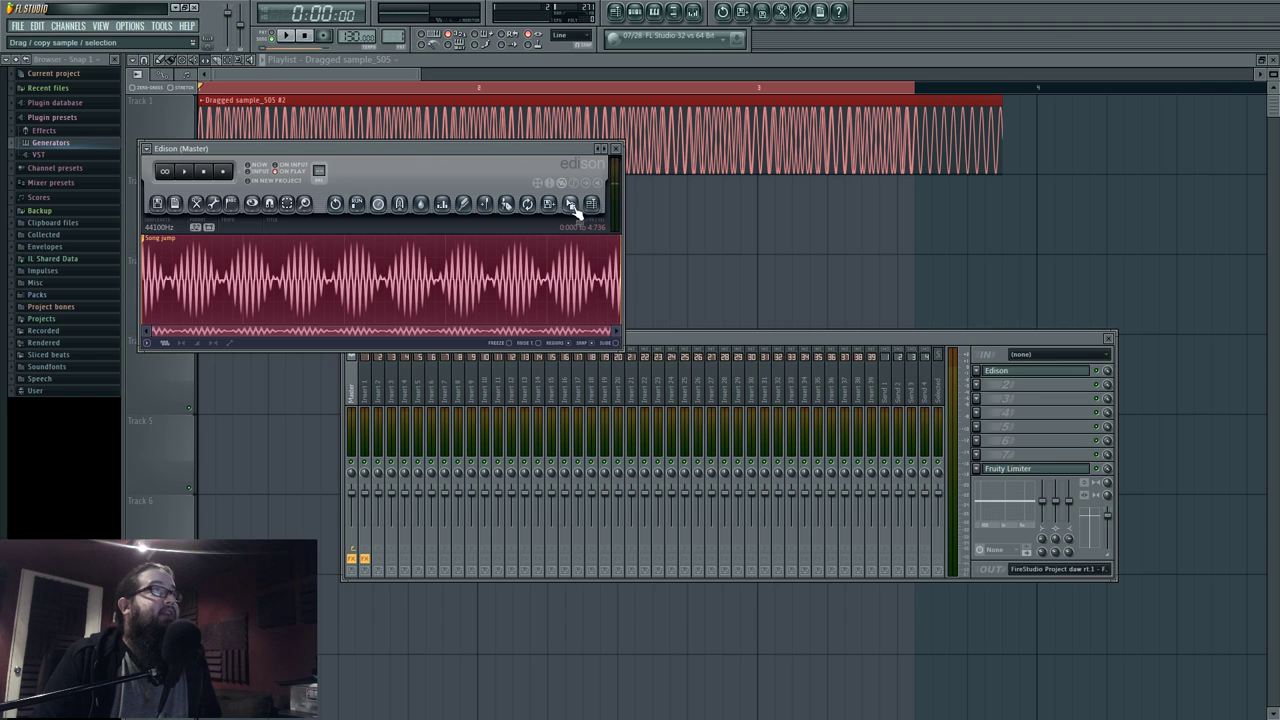
pyautogui.moveTo(571, 206); pyautogui.dragTo(645, 216)
pyautogui.moveTo(779, 182); pyautogui.dragTo(288, 172)
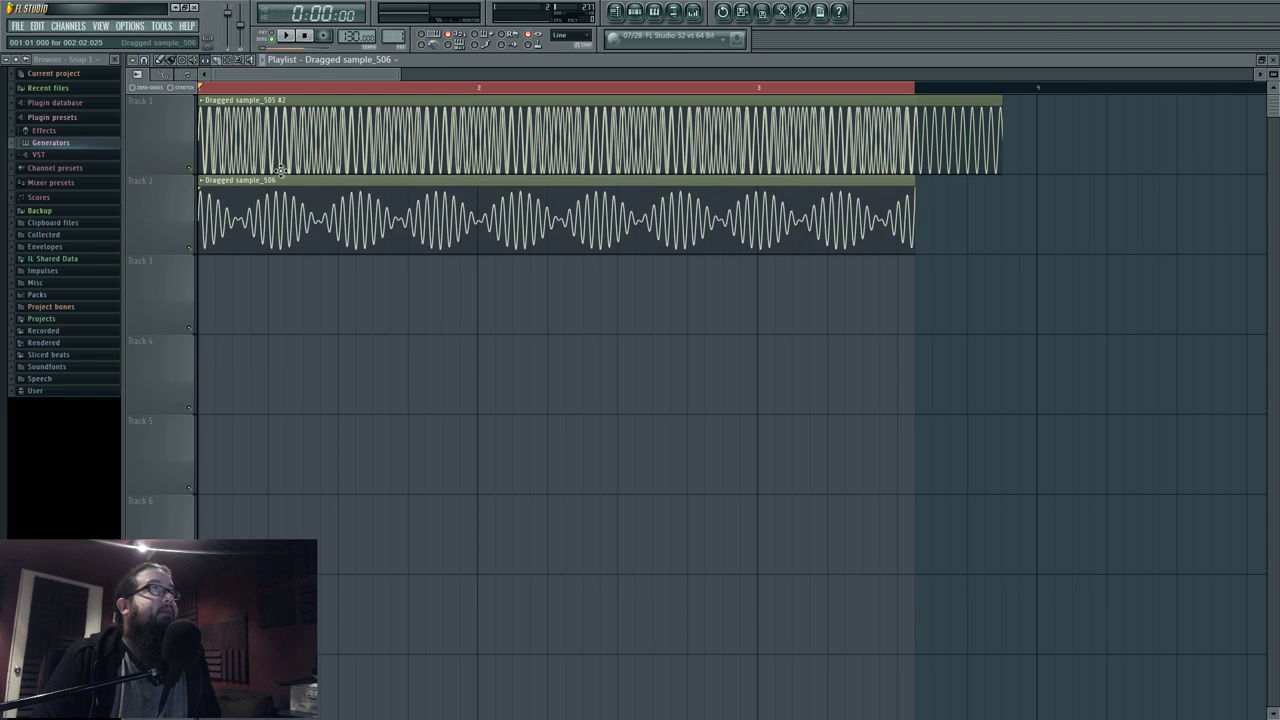
# Clear the timeline selection, move Dragged sample_506 to Track 3 and separate Dragged sample_505 #2 onto Track 2.
pyautogui.scroll(2, 290, 302)
pyautogui.scroll(1, 292, 303)
pyautogui.hscroll(-1, 494, 220)
pyautogui.keyDown('ctrl'); pyautogui.click(428, 90); pyautogui.keyUp('ctrl')
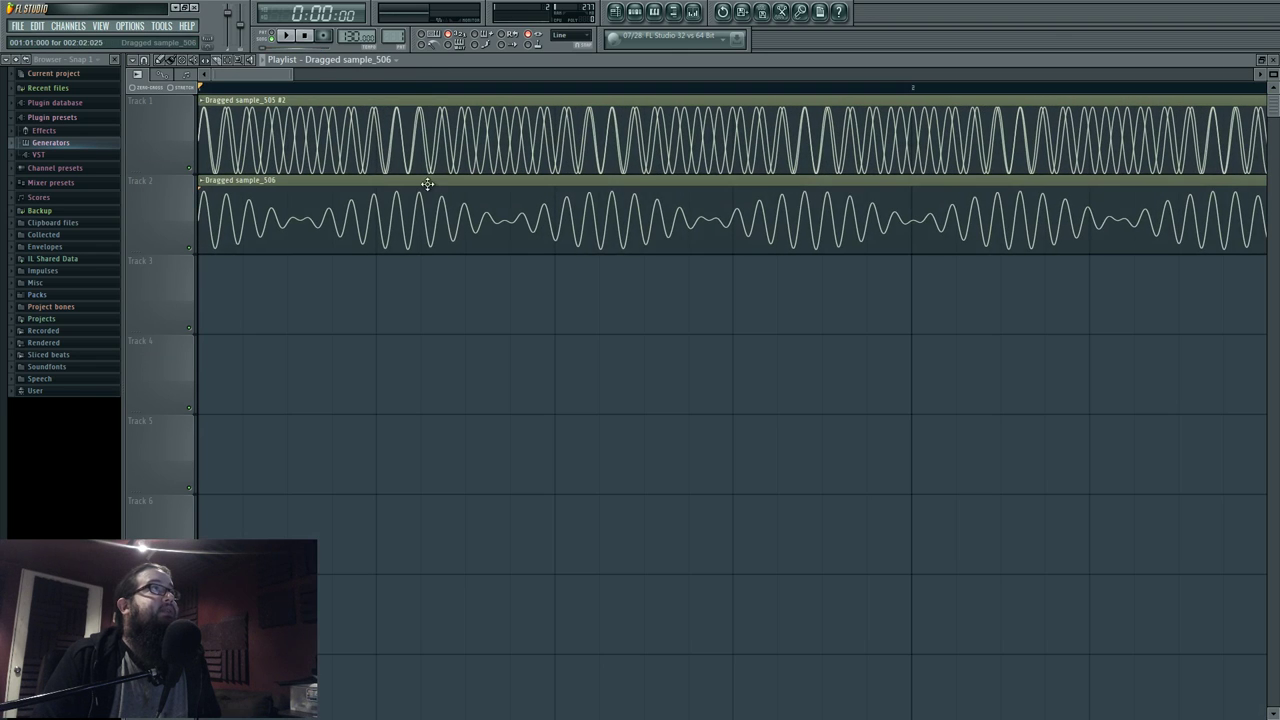
pyautogui.moveTo(428, 182); pyautogui.dragTo(424, 260)
pyautogui.moveTo(428, 100); pyautogui.dragTo(414, 194)
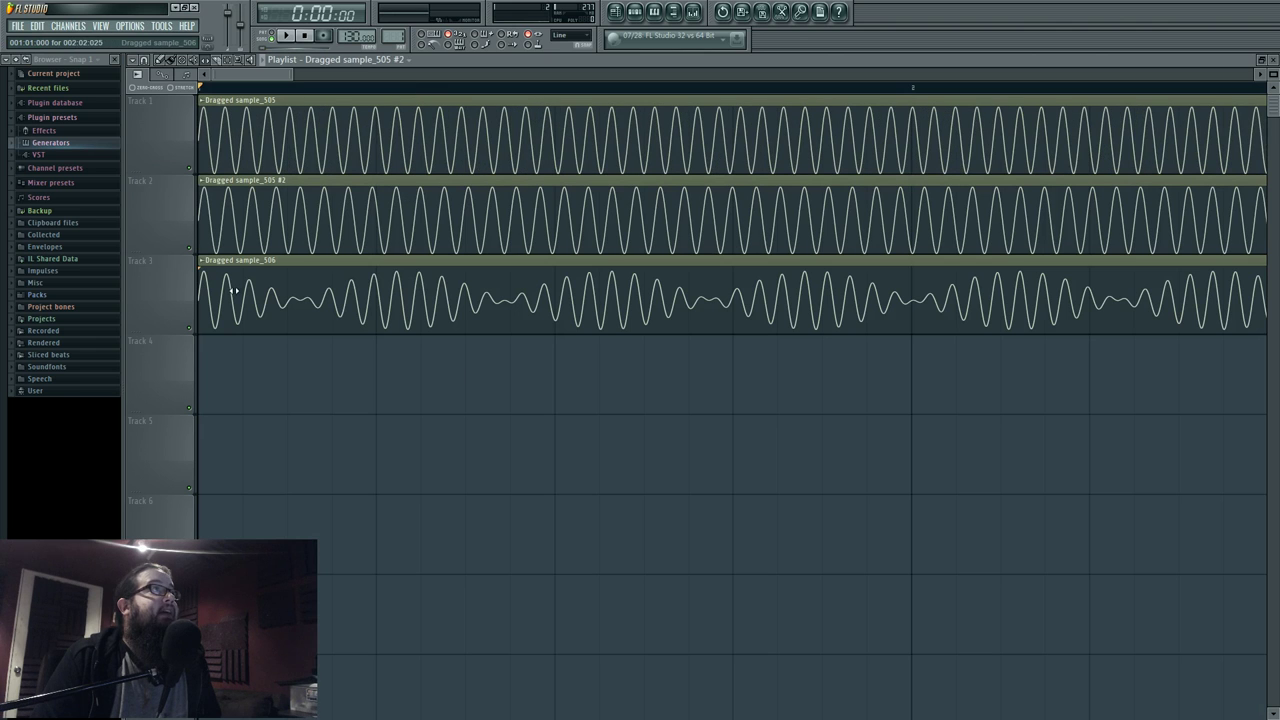
# Stack Dragged sample_505 #2 onto Track 1 and separate the pair by moving Dragged sample_505 down to Track 2.
pyautogui.scroll(-4, 780, 391)
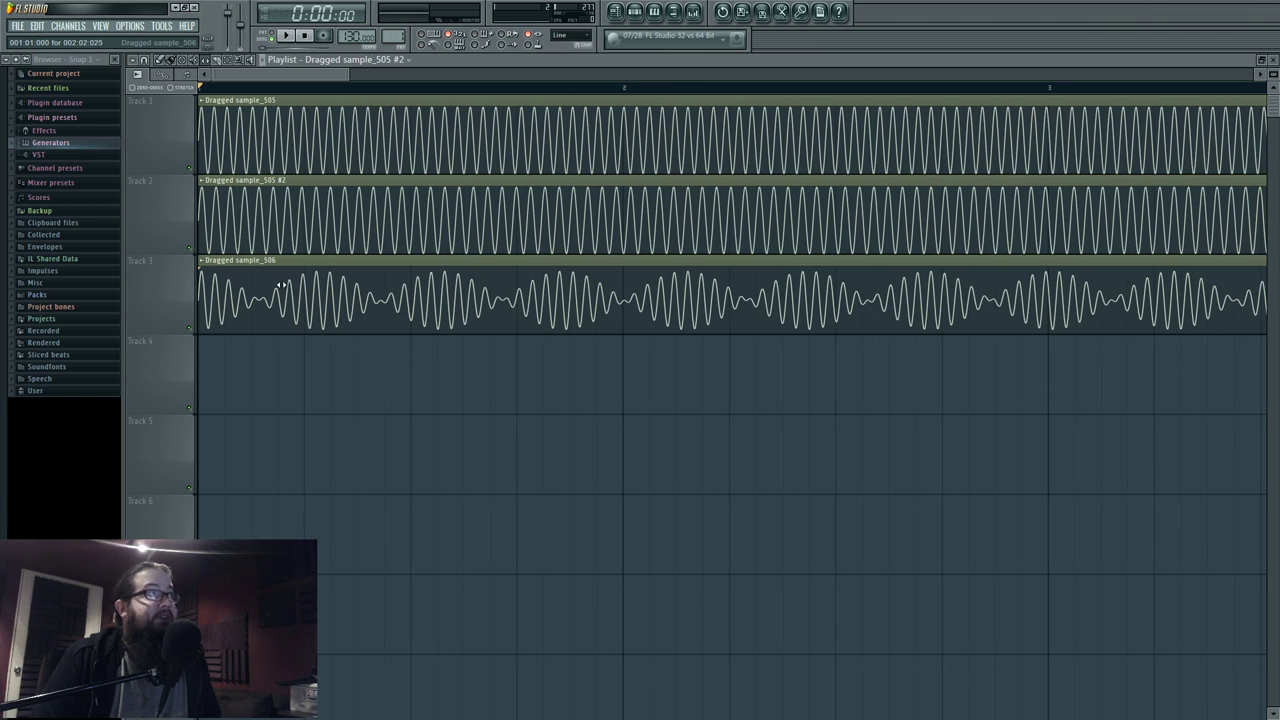
pyautogui.scroll(-2, 503, 351)
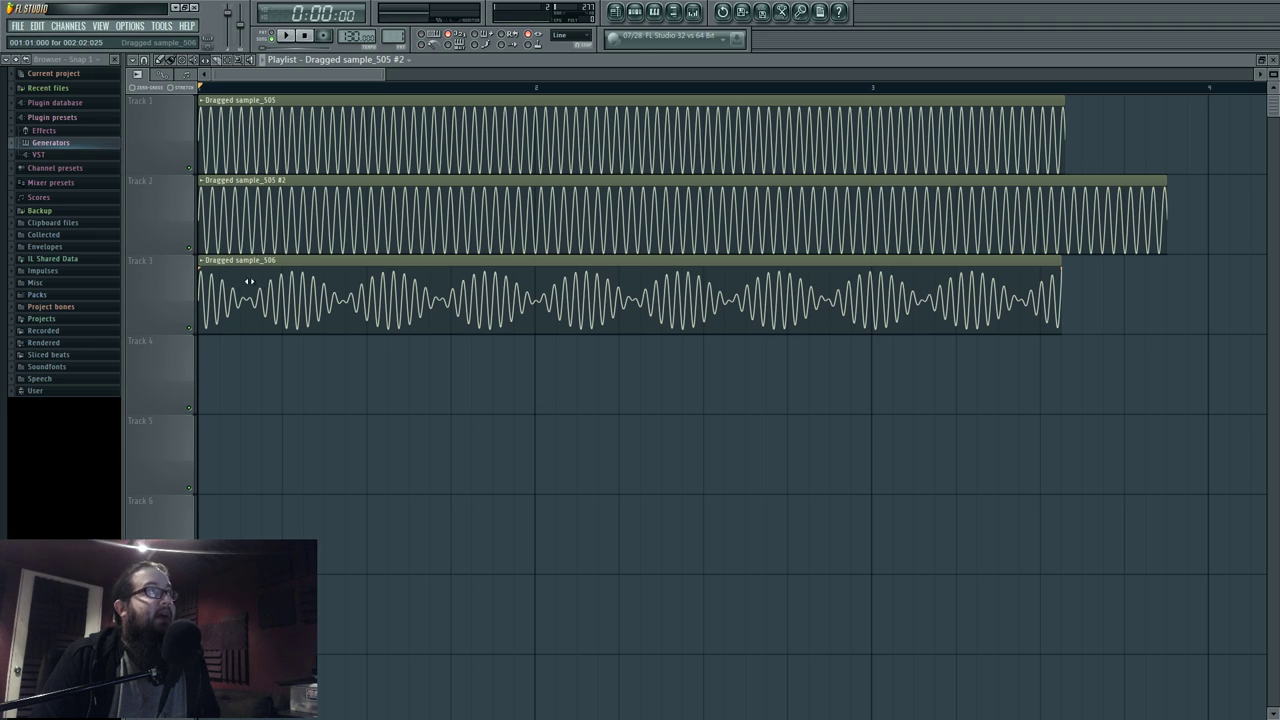
pyautogui.moveTo(260, 181); pyautogui.dragTo(240, 91)
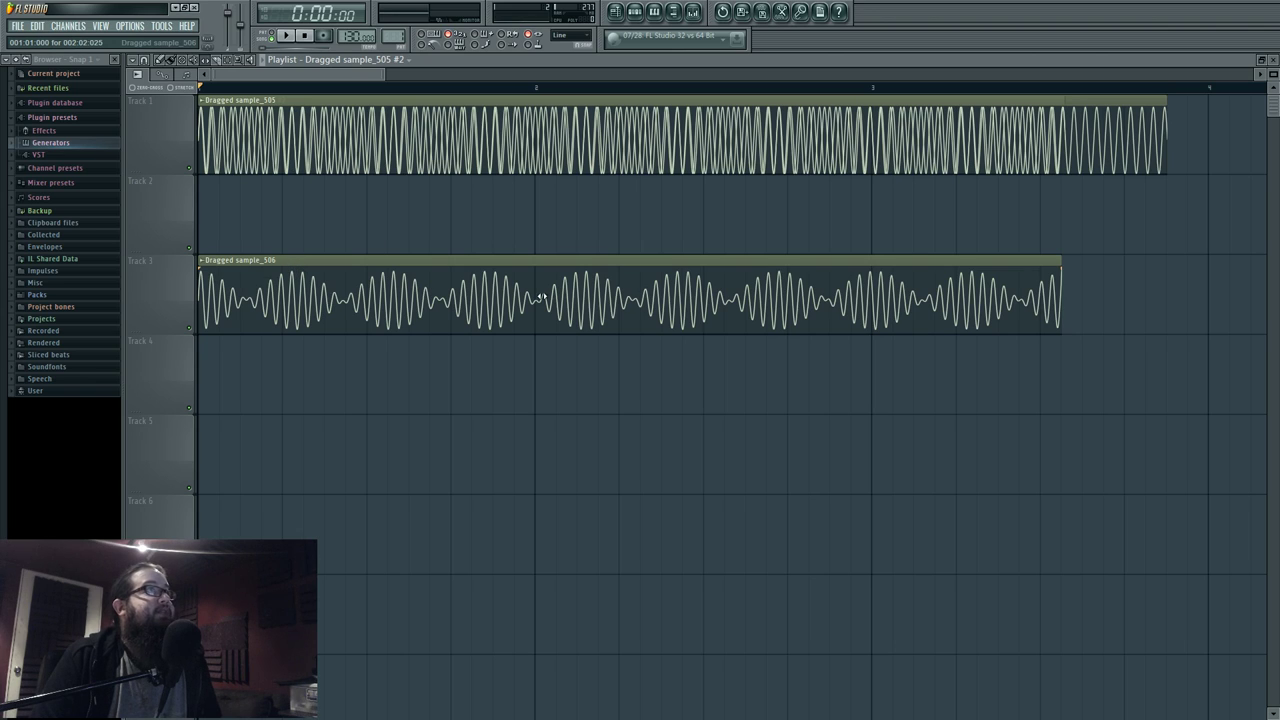
pyautogui.moveTo(729, 106); pyautogui.dragTo(720, 193)
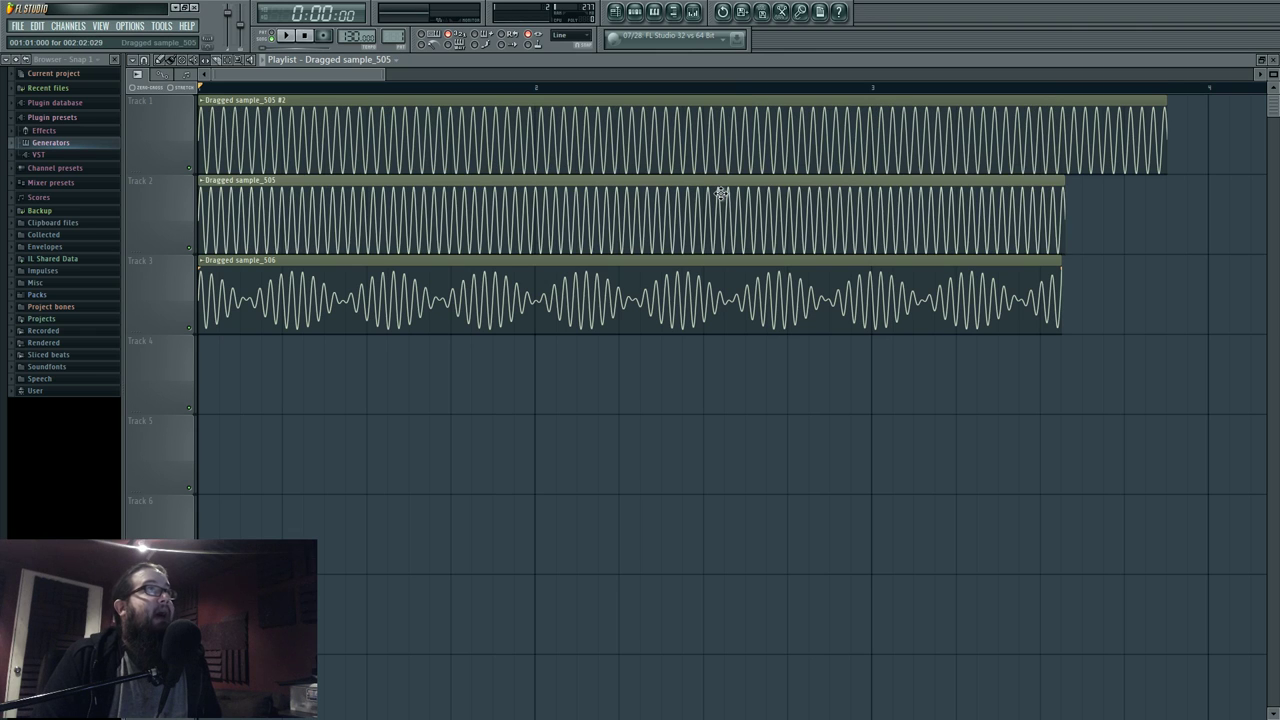
# Select the Track 1 and Track 2 clips in turn and stack Dragged sample_505 back onto Track 1.
pyautogui.click(550, 127)
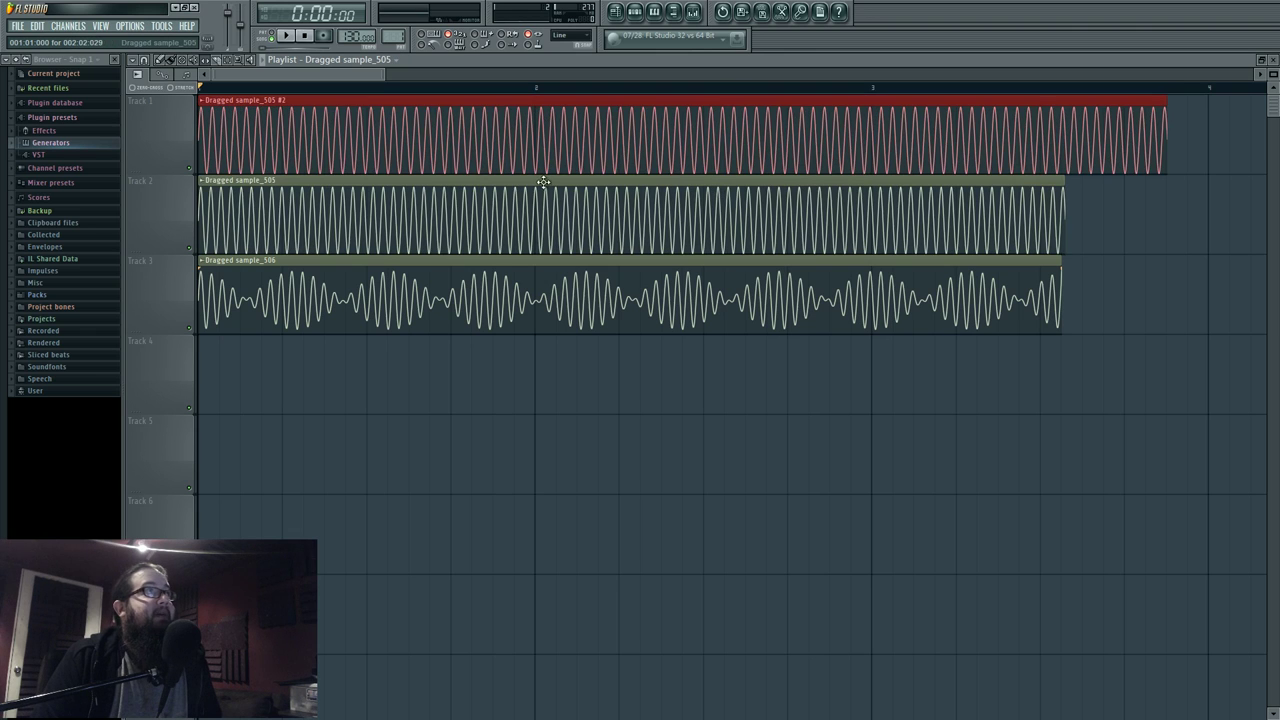
pyautogui.click(545, 185)
pyautogui.click(551, 127)
pyautogui.click(565, 184)
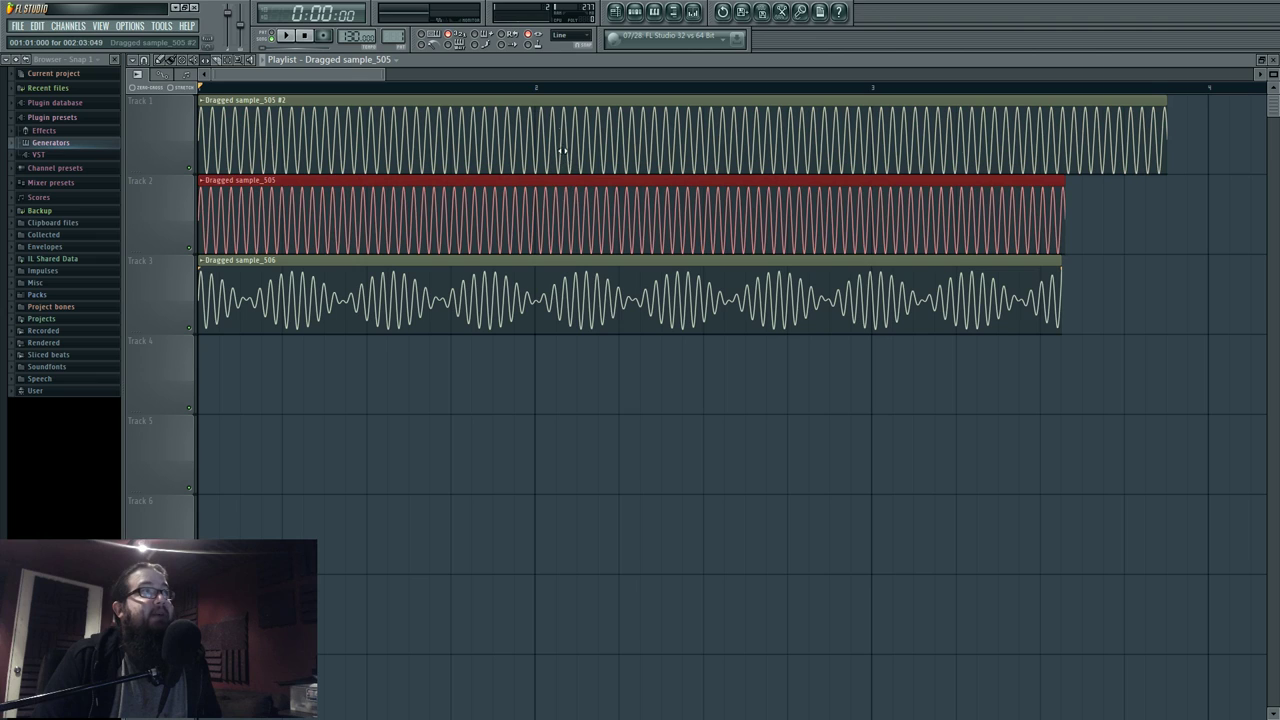
pyautogui.moveTo(632, 178); pyautogui.dragTo(603, 98)
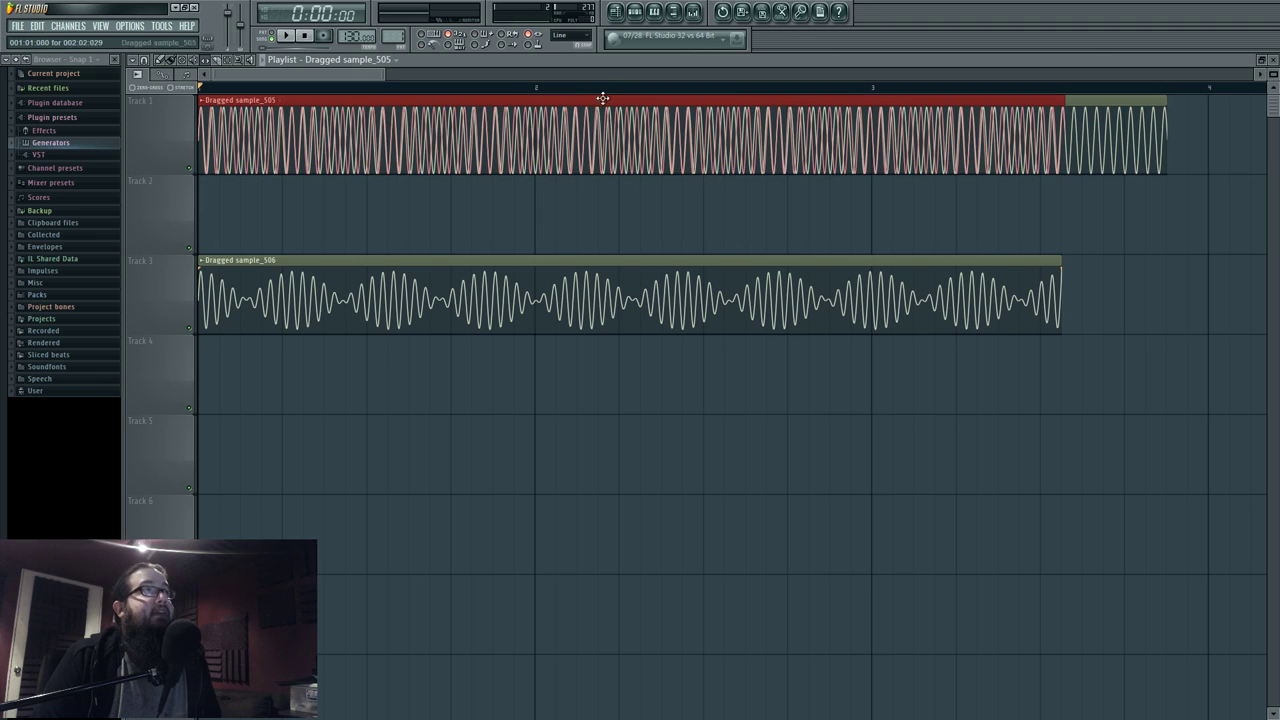
# Raise the channel pitch of Dragged sample_506 on Track 3, turn off its normalization and audition the sample.
pyautogui.doubleClick(981, 299)
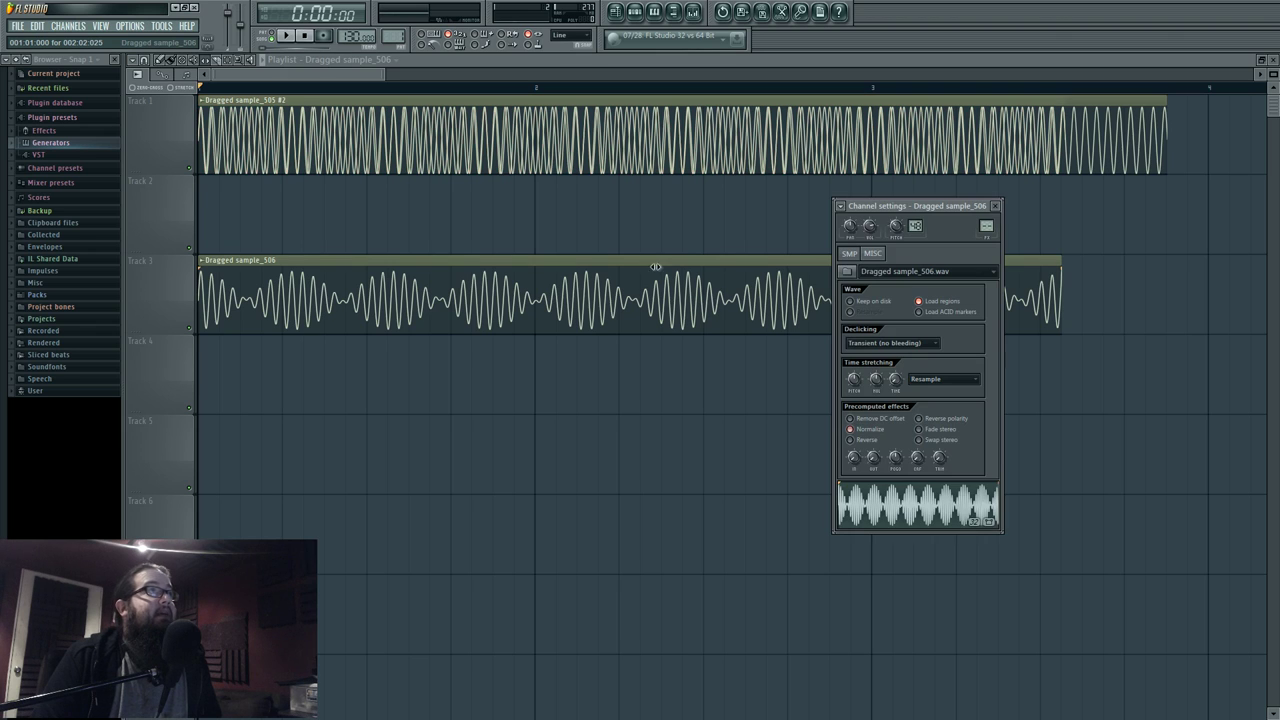
pyautogui.moveTo(895, 225); pyautogui.dragTo(895, 190)
pyautogui.click(897, 508)
pyautogui.click(908, 503)
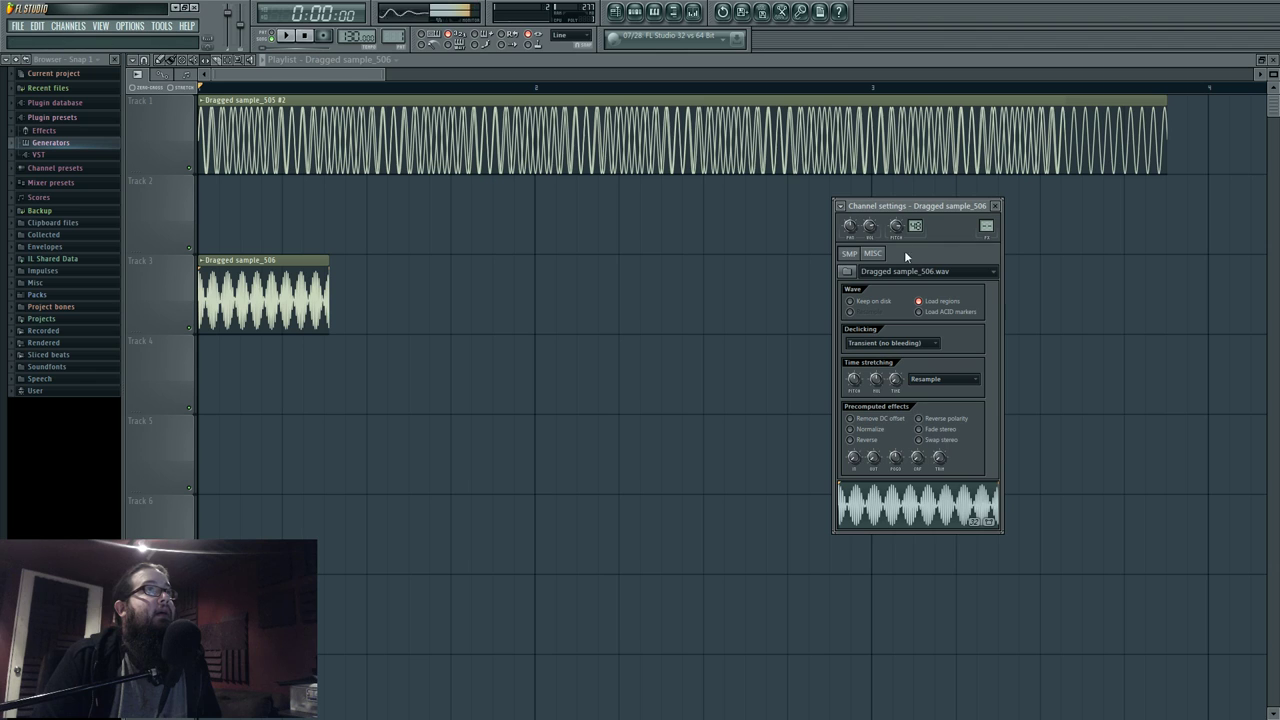
pyautogui.click(917, 499)
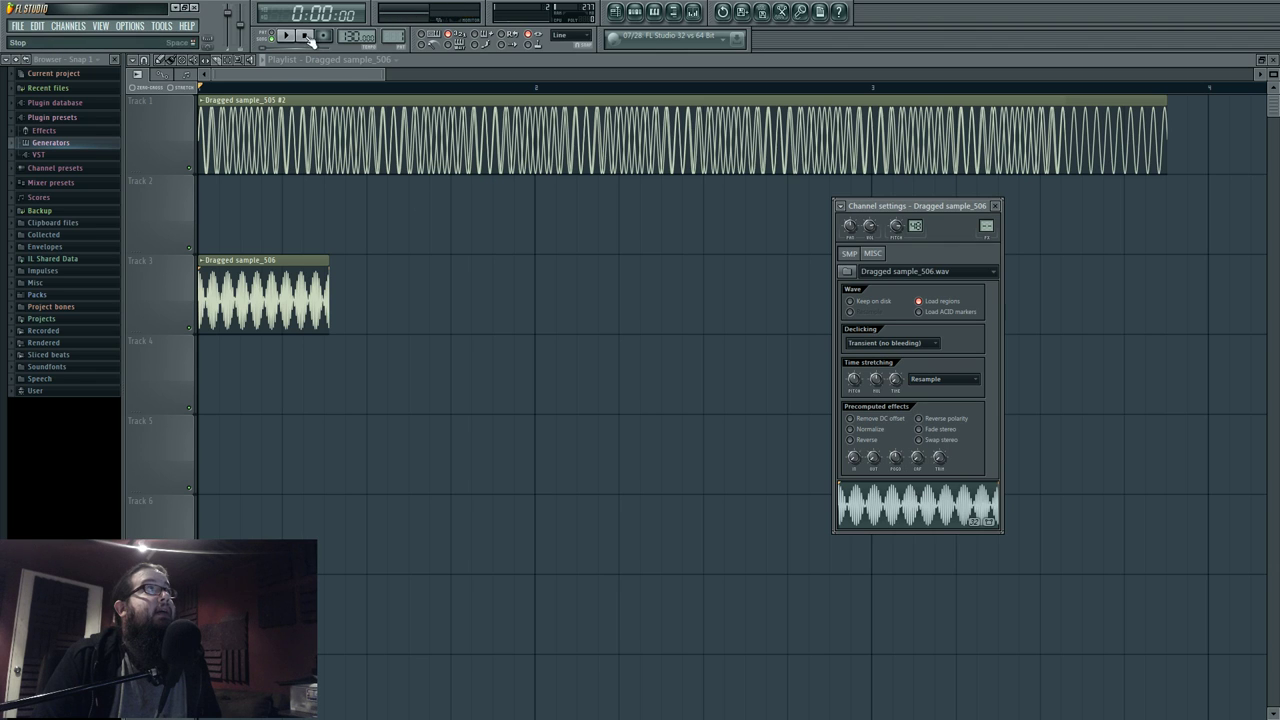
# Show the Unsorted channel group, open the Default Sytrus channel and bring up its mixer track, Insert 1.
pyautogui.click(636, 13)
pyautogui.click(574, 231)
pyautogui.click(576, 279)
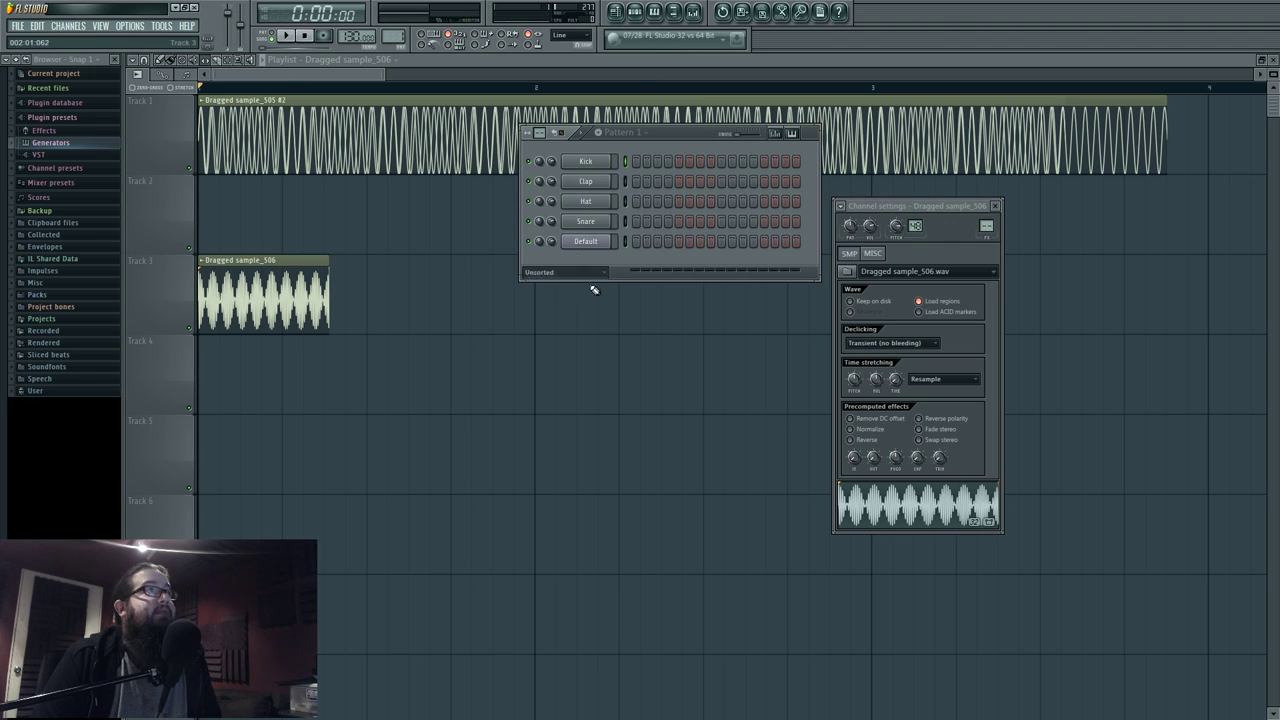
pyautogui.click(586, 241)
pyautogui.doubleClick(986, 227)
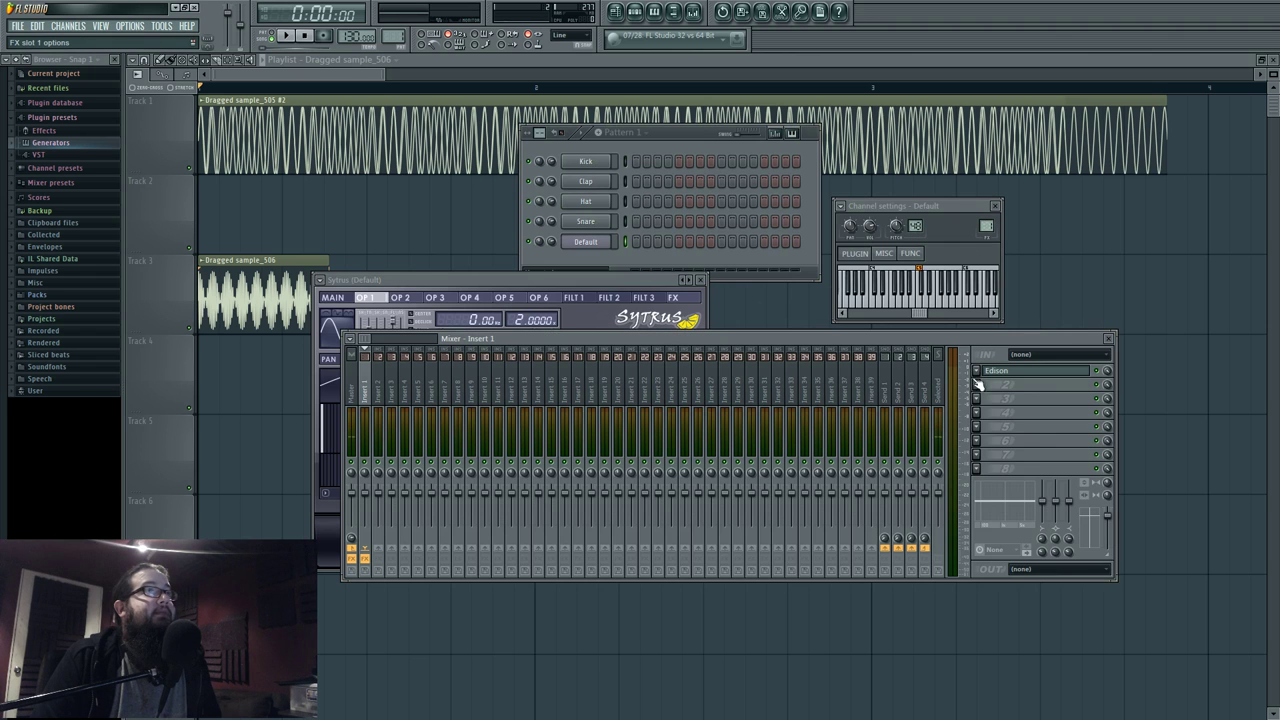
# Load Fruity Parametric EQ 2 into the second effect slot of Insert 1 and move the Sytrus window clear of the EQ.
pyautogui.click(976, 384)
pyautogui.click(1110, 484)
pyautogui.moveTo(608, 282); pyautogui.dragTo(914, 296)
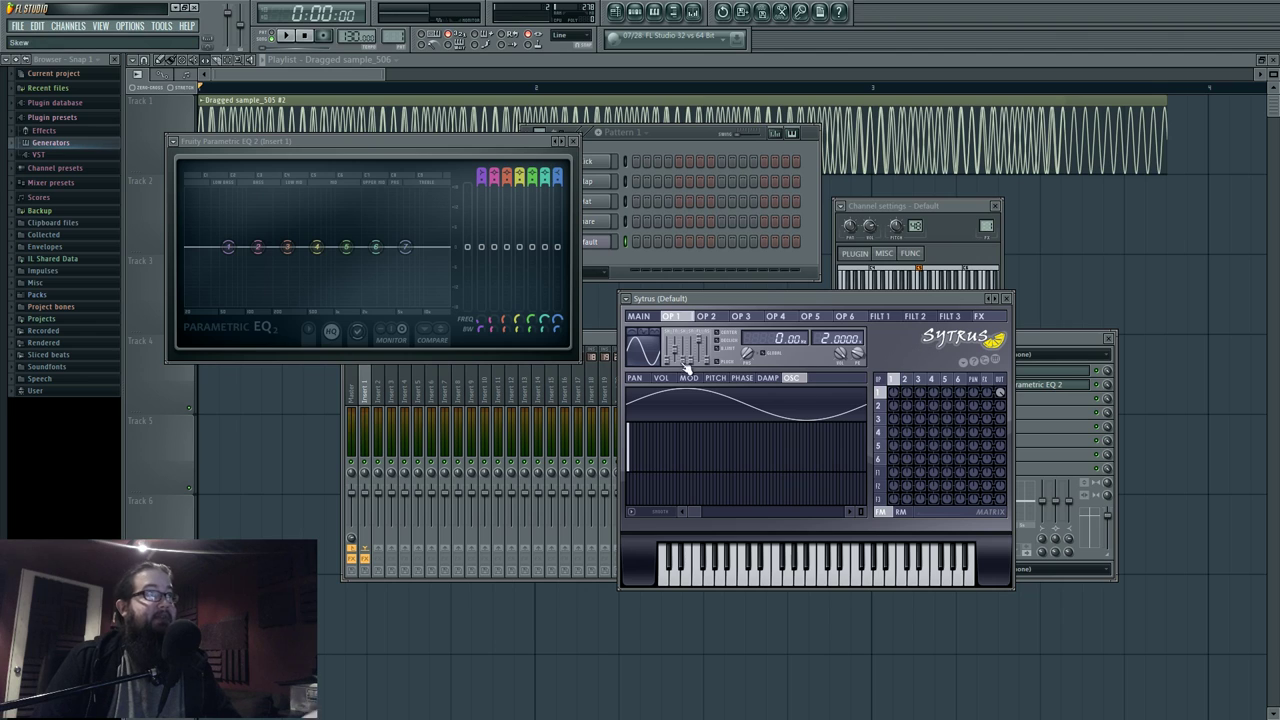
# Try a sawtooth shape on Sytrus operator 1 and restore its sine shape.
pyautogui.moveTo(688, 367); pyautogui.dragTo(671, 352)
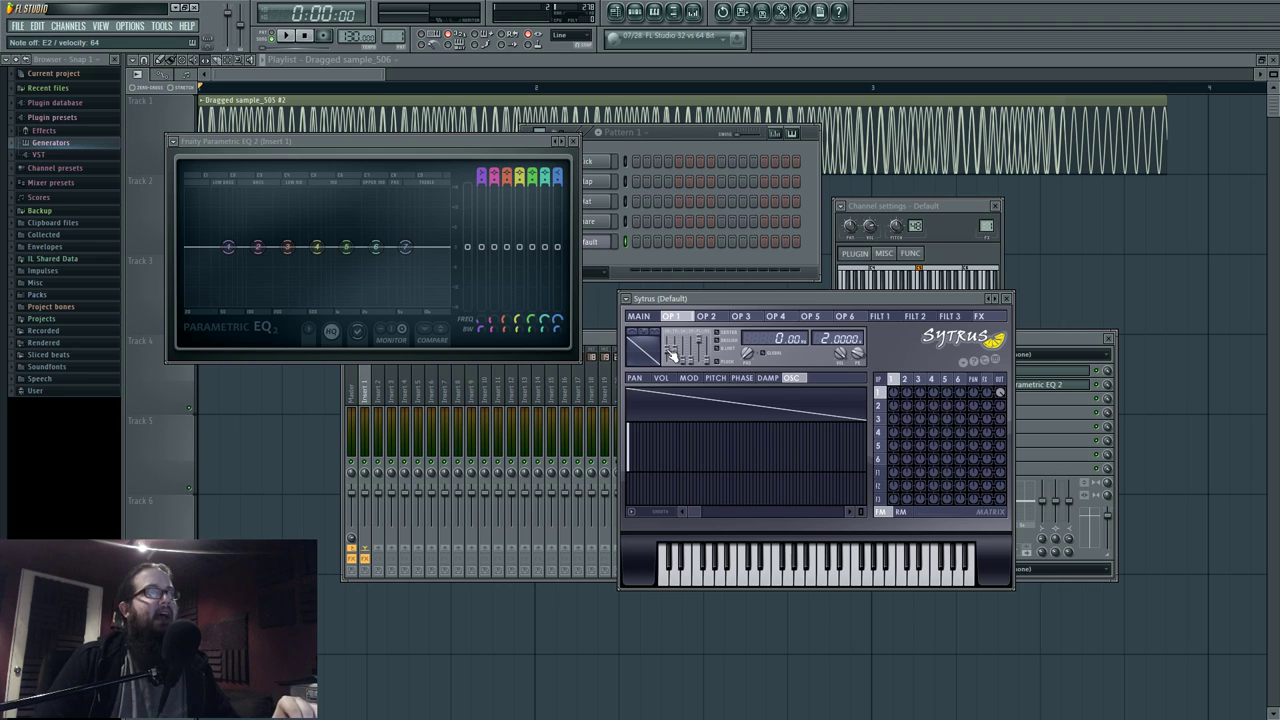
pyautogui.moveTo(669, 351); pyautogui.dragTo(669, 362)
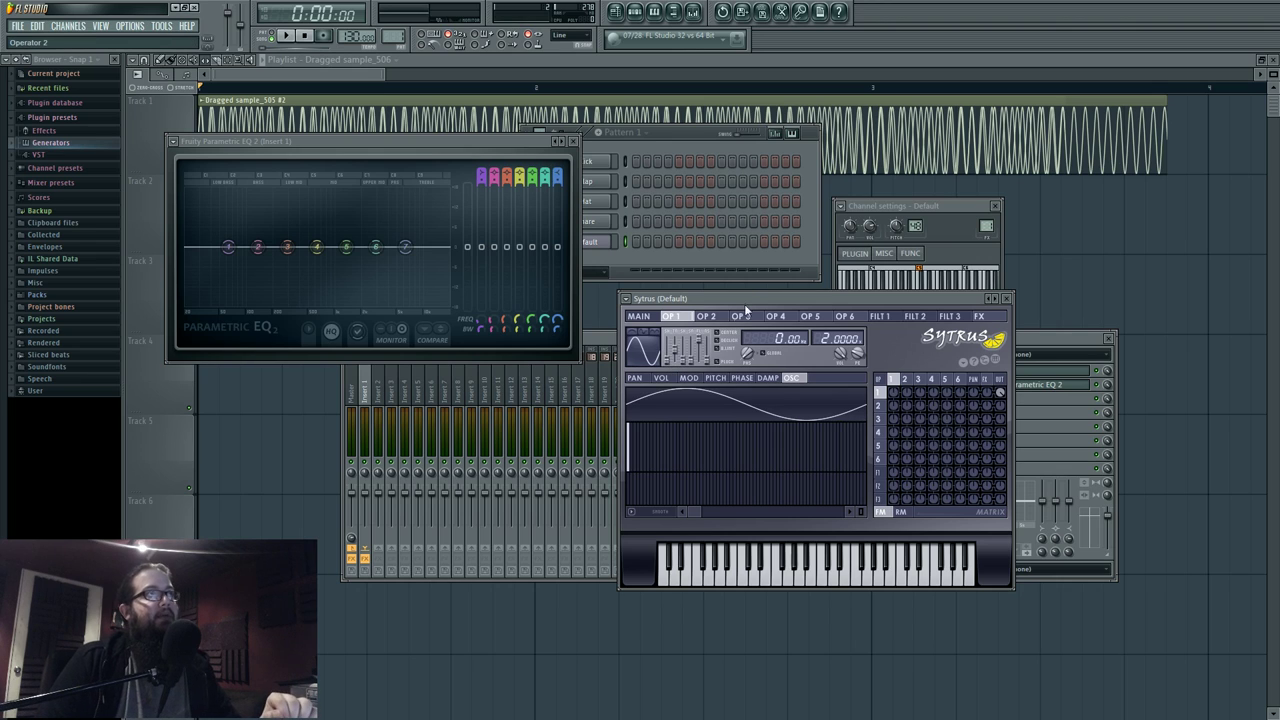
# Insert Fruity WaveShaper between Edison and Fruity Parametric EQ 2 on Insert 1 and place its window clear of the EQ.
pyautogui.moveTo(744, 296); pyautogui.dragTo(734, 324)
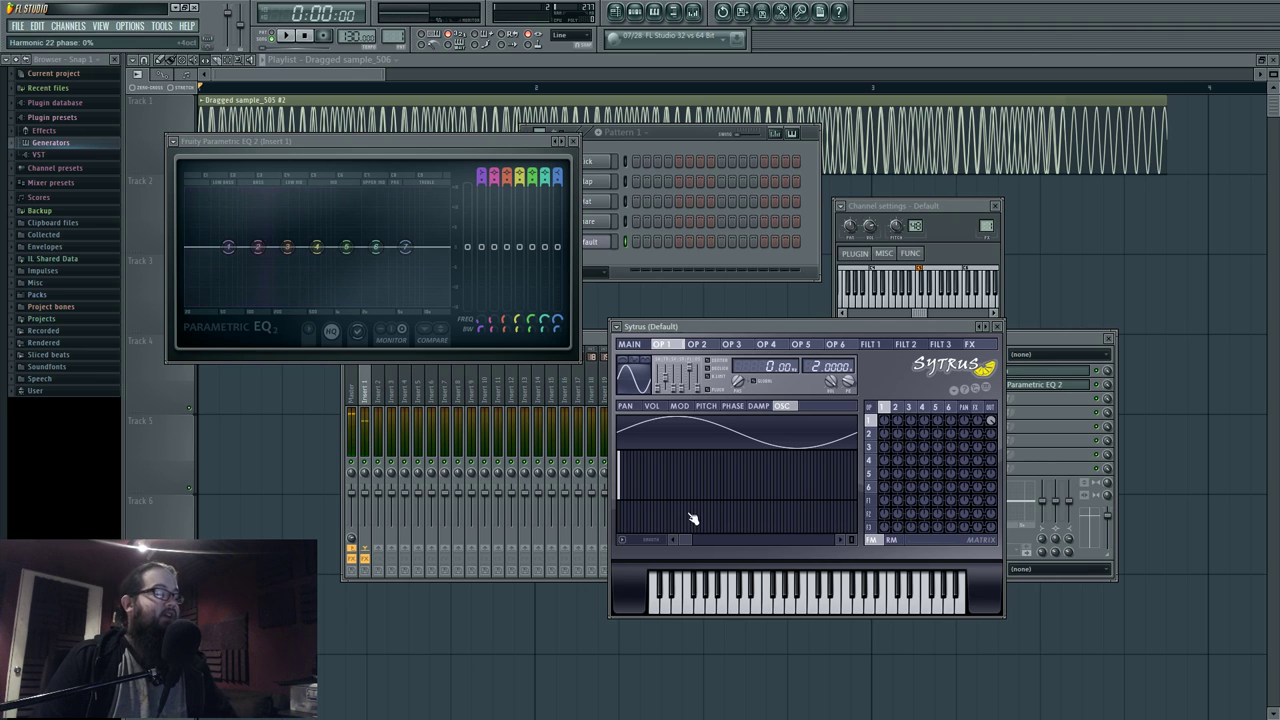
pyautogui.click(1024, 419)
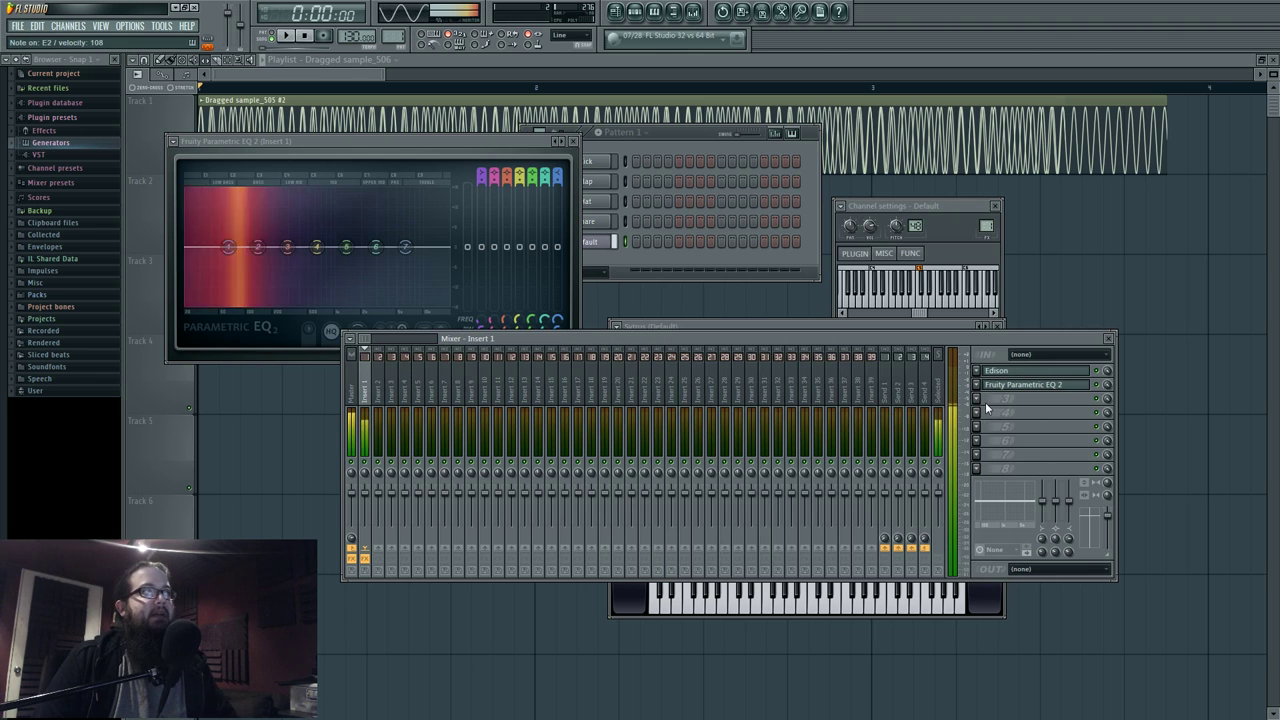
pyautogui.click(974, 390)
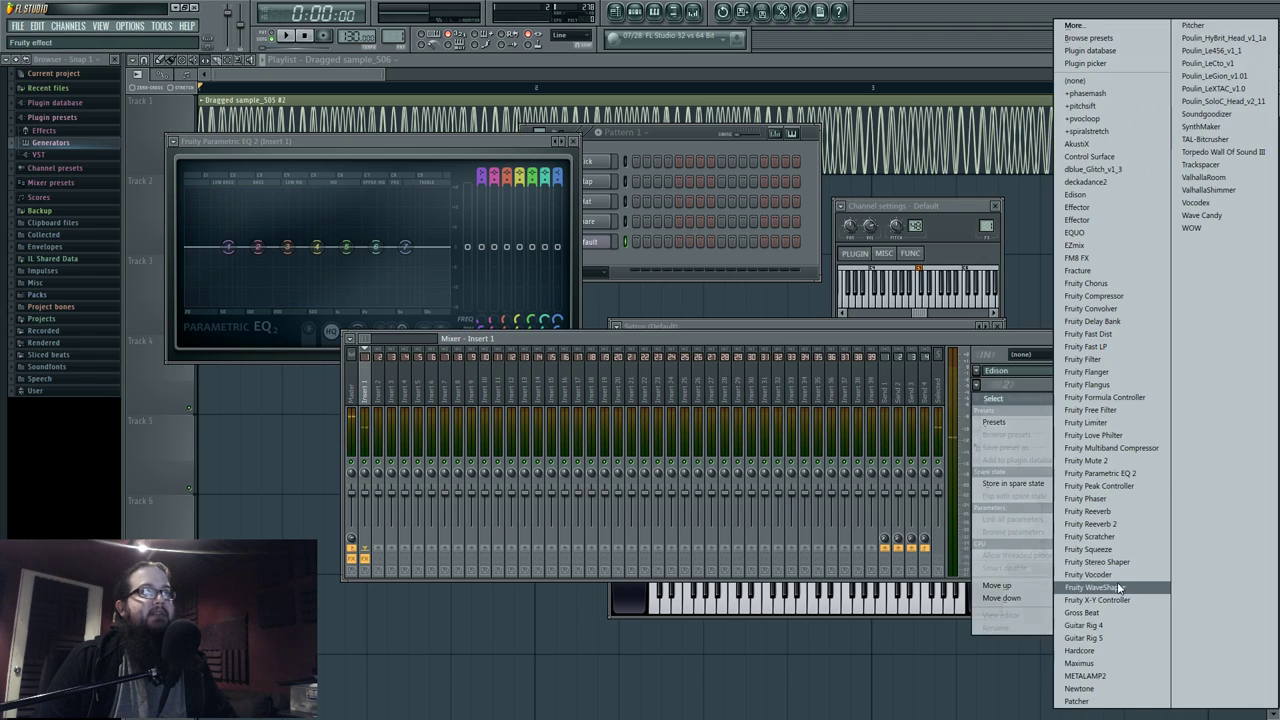
pyautogui.click(1110, 587)
pyautogui.moveTo(734, 223); pyautogui.dragTo(828, 221)
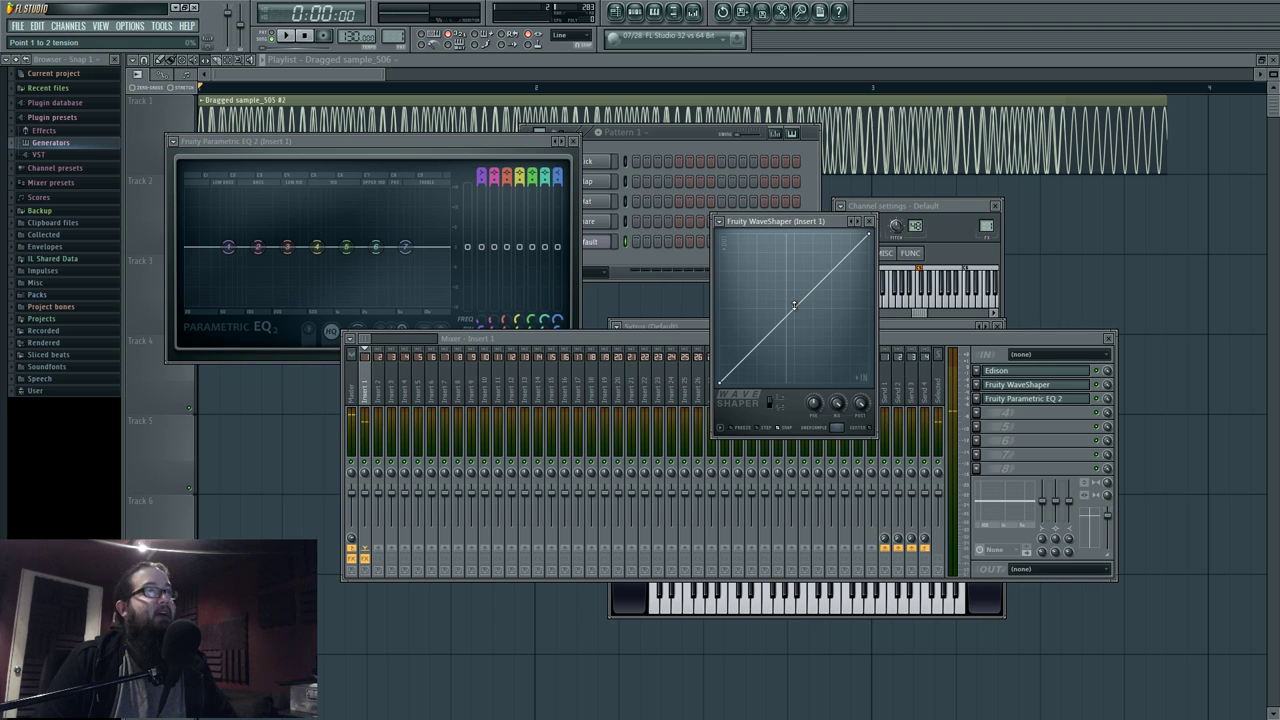
# Slightly adjust the tension of the WaveShaper curve, hide the WaveShaper and move the Parametric EQ 2 window a little lower.
pyautogui.moveTo(793, 305)
pyautogui.mouseDown()
pyautogui.moveTo(793, 245)
pyautogui.moveTo(793, 377)
pyautogui.moveTo(793, 245)
pyautogui.moveTo(793, 305)
pyautogui.mouseUp()
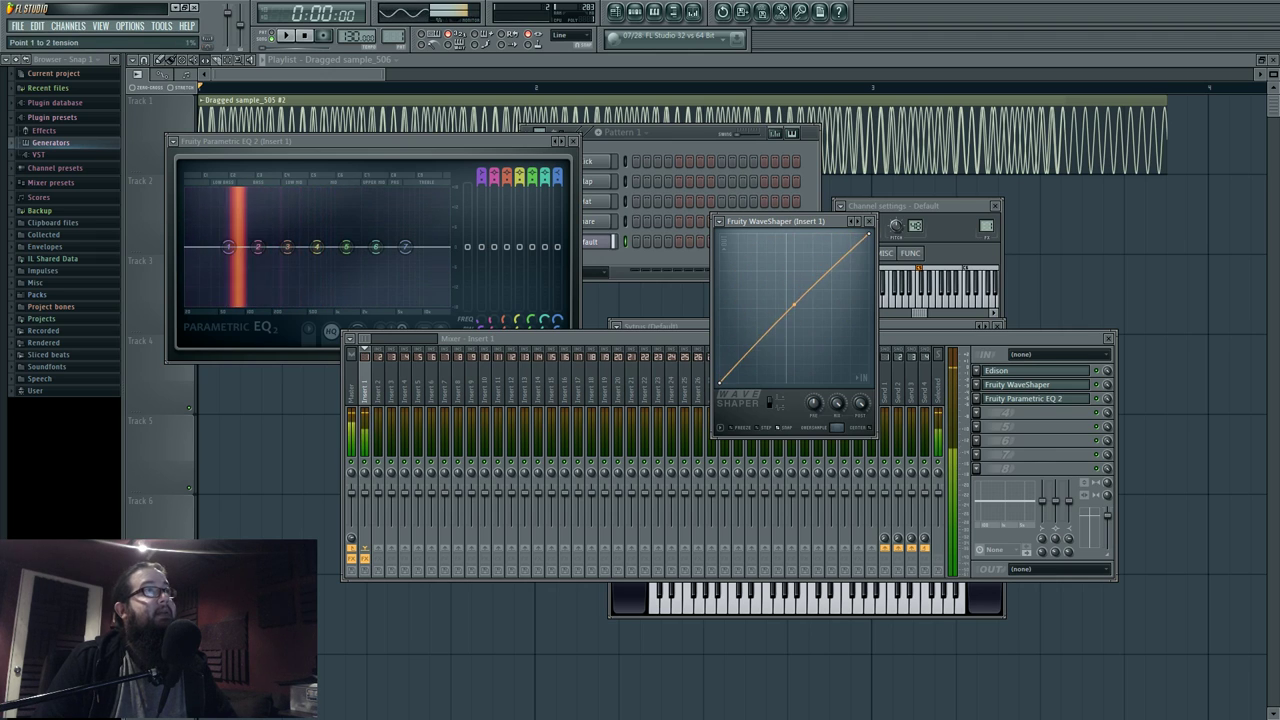
pyautogui.click(1060, 384)
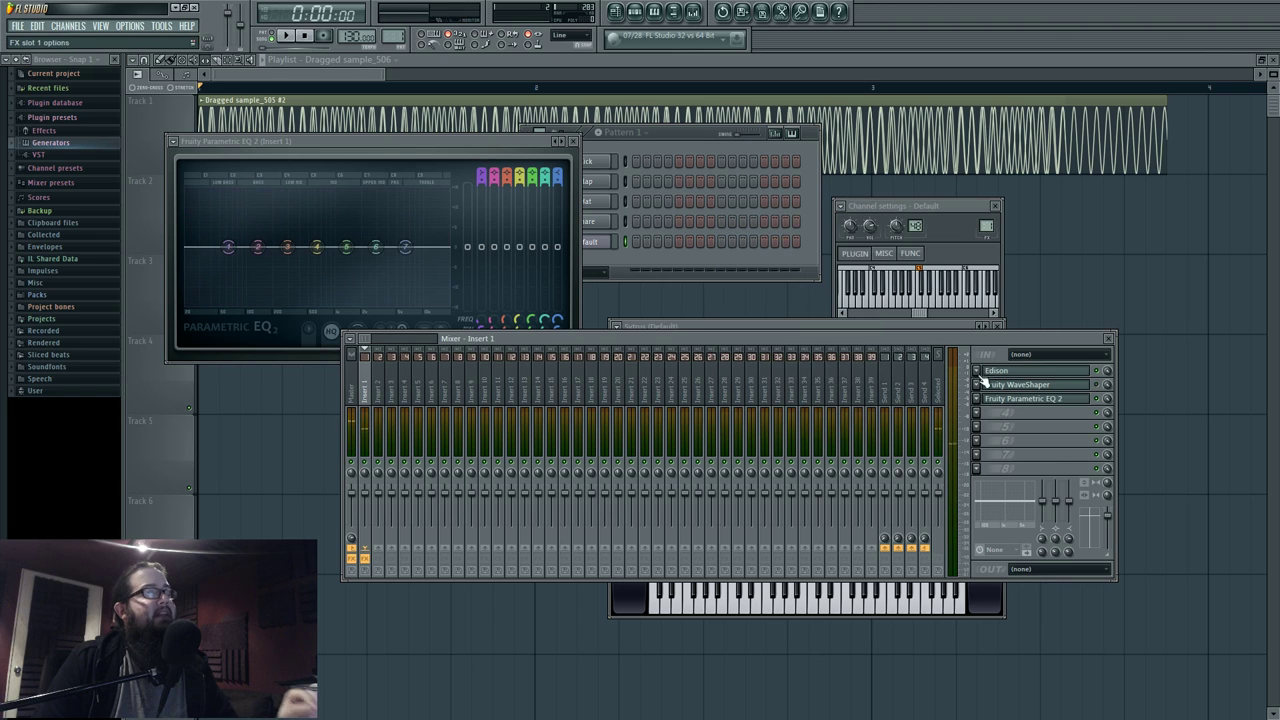
pyautogui.click(523, 147)
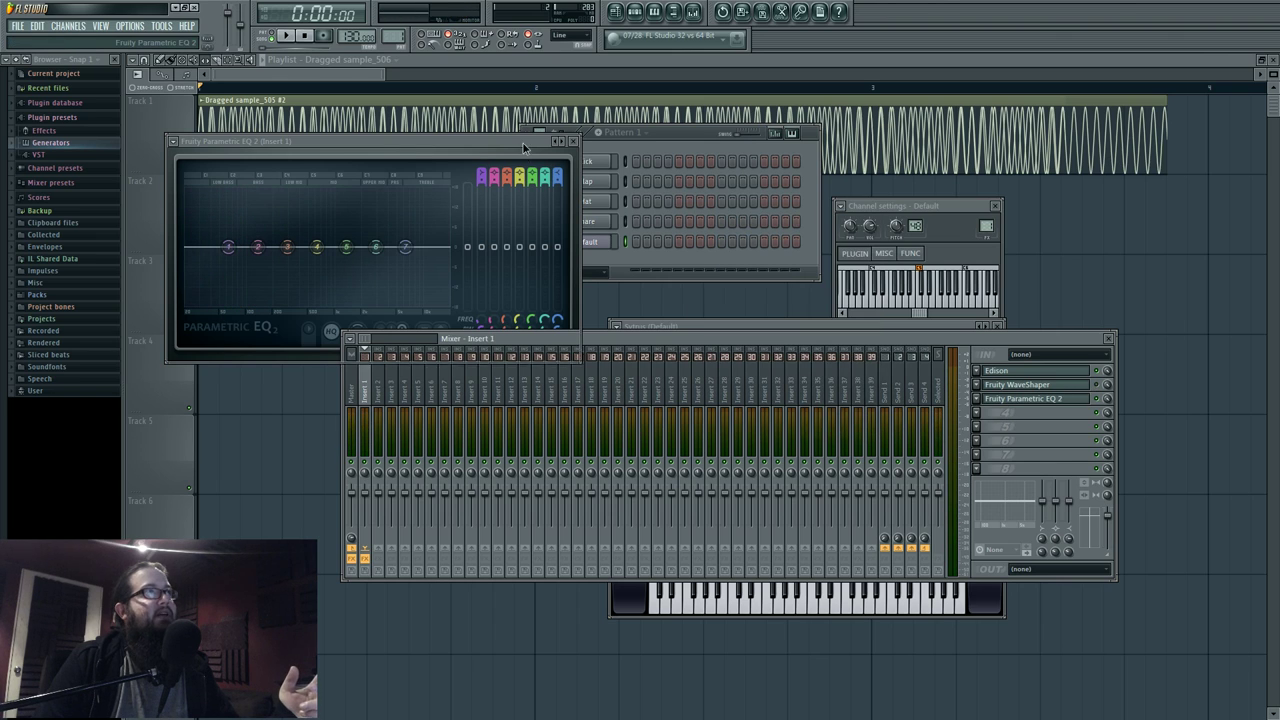
pyautogui.moveTo(523, 147); pyautogui.dragTo(517, 178)
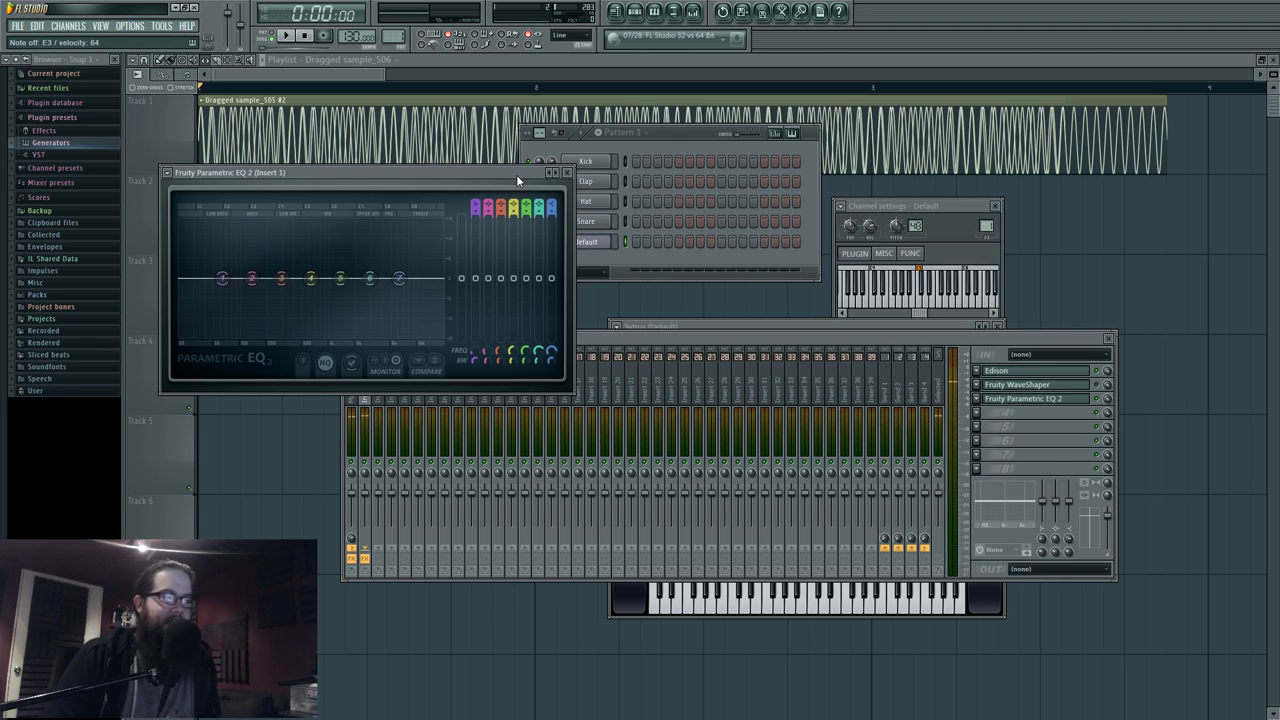
# In the Playlist, separate Dragged sample_505 #2 from Track 1 and delete it, and copy Dragged sample_505 onto Track 2.
pyautogui.click(360, 61)
pyautogui.click(335, 109)
pyautogui.scroll(8, 260, 220)
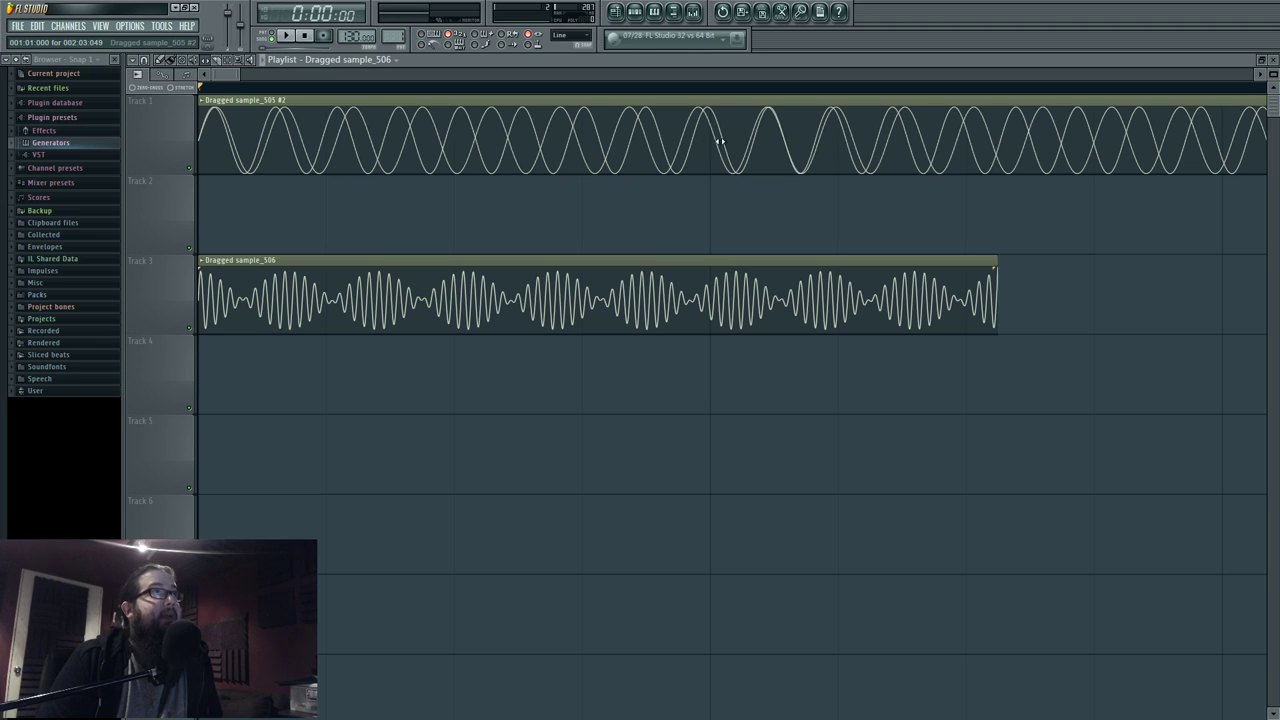
pyautogui.moveTo(702, 98); pyautogui.dragTo(694, 197)
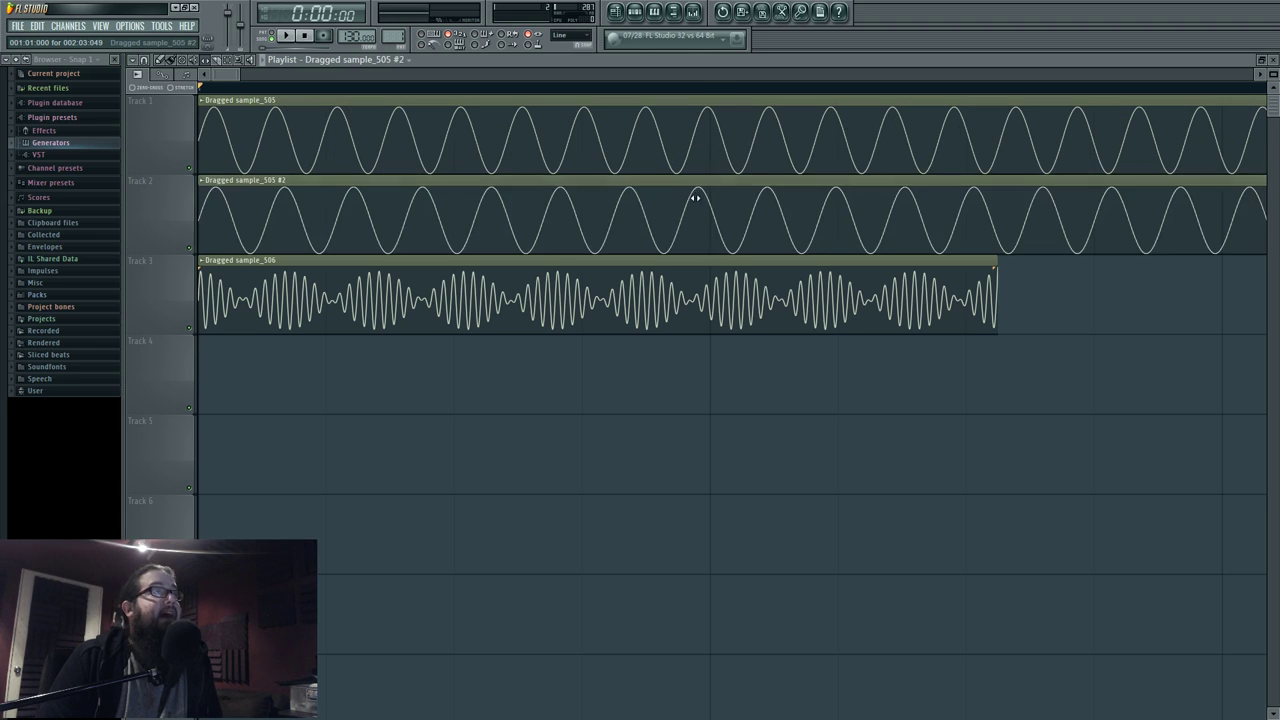
pyautogui.rightClick(694, 197)
pyautogui.moveTo(403, 102); pyautogui.dragTo(300, 180)
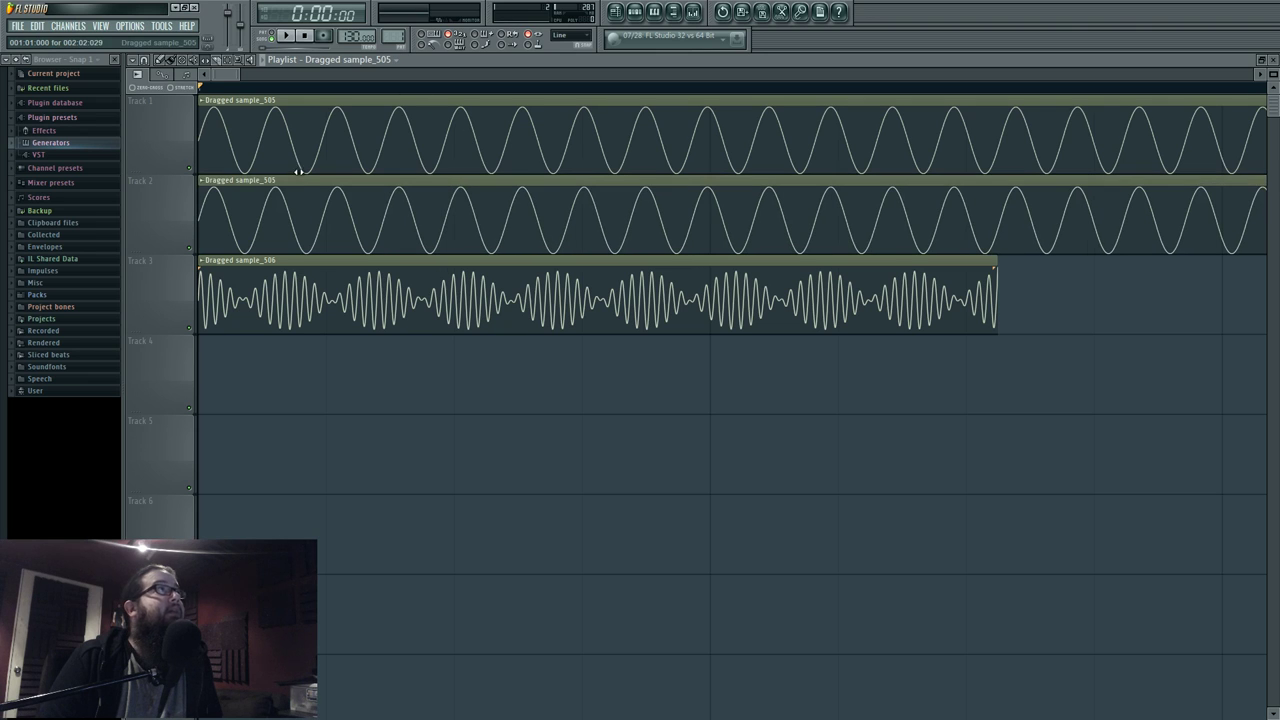
# Make the Track 2 copy of Dragged sample_505 unique and raise its time-stretching pitch by 1200 cents.
pyautogui.doubleClick(299, 180)
pyautogui.click(203, 182)
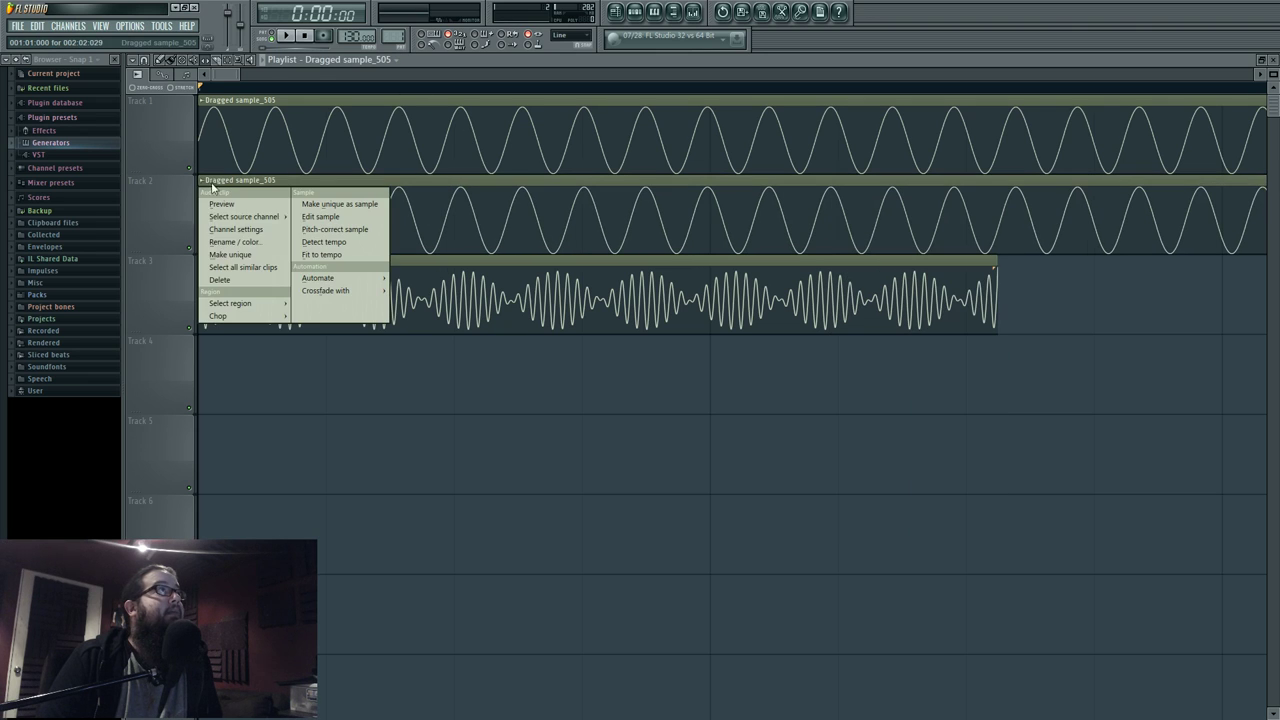
pyautogui.click(280, 250)
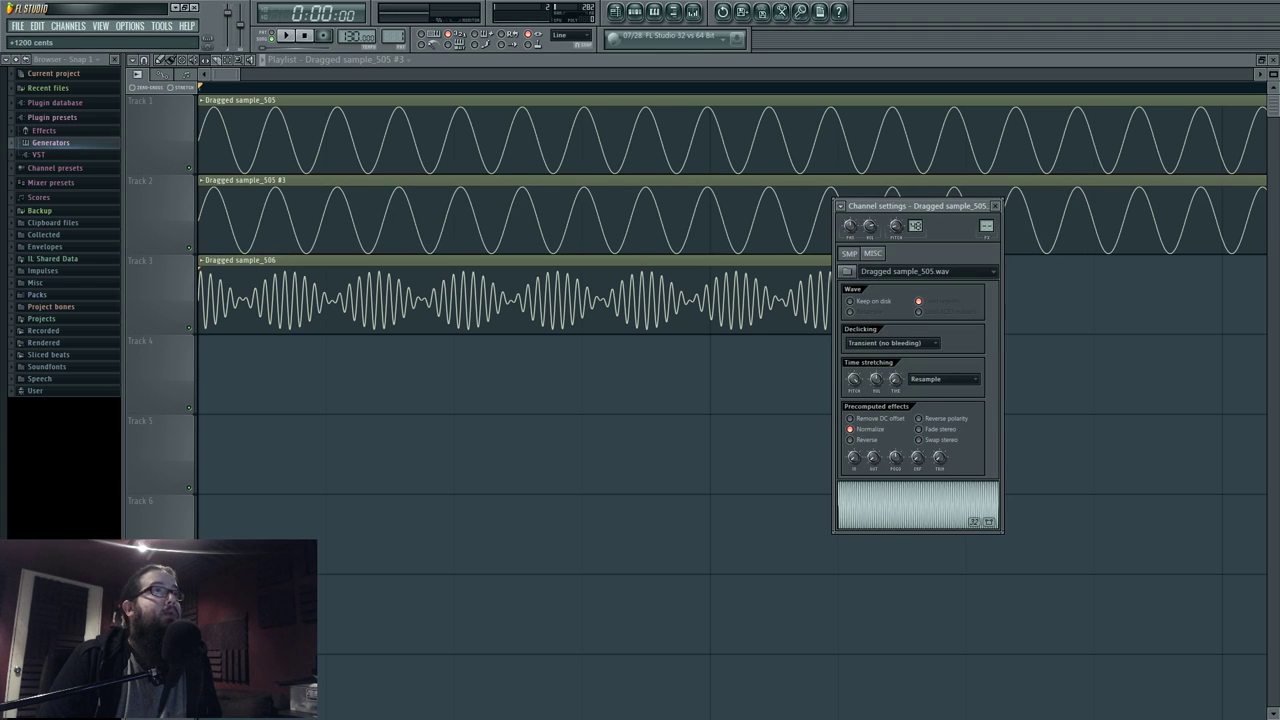
pyautogui.moveTo(855, 381); pyautogui.dragTo(855, 330)
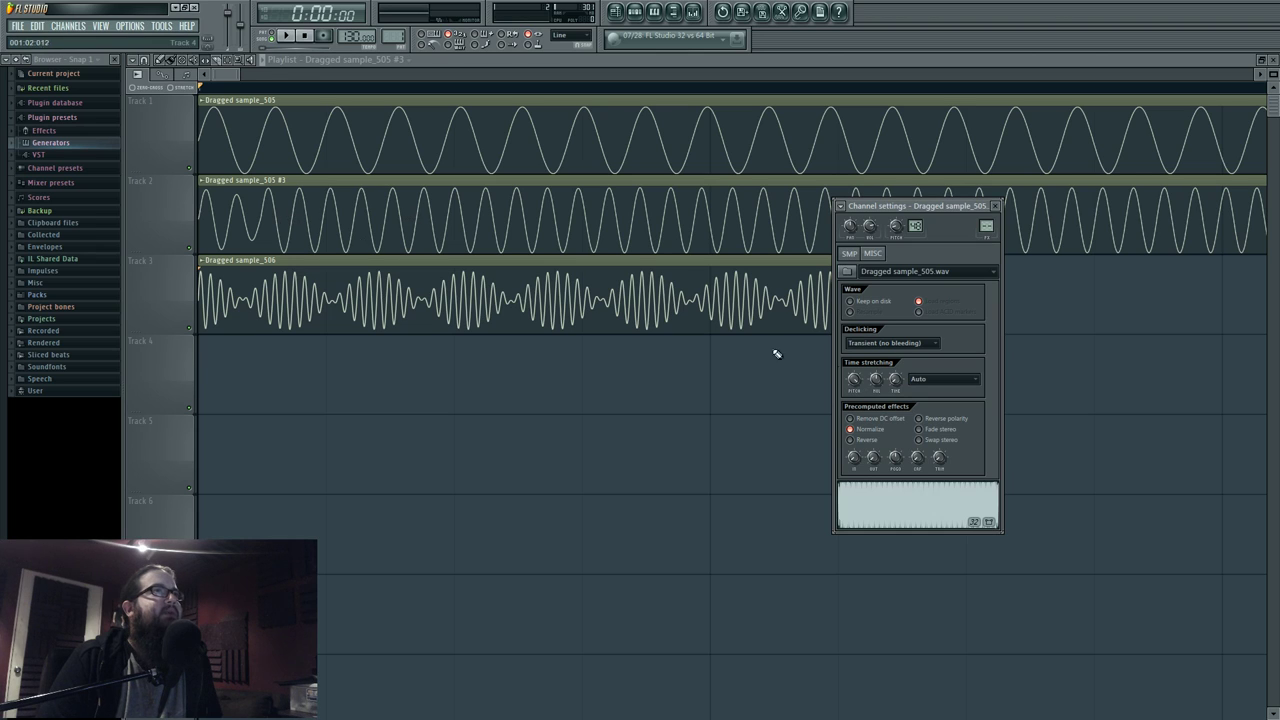
# Overlay Dragged sample_505 #3 on the Track 1 wave to compare their cycles and return it to Track 2.
pyautogui.moveTo(600, 182); pyautogui.dragTo(587, 63)
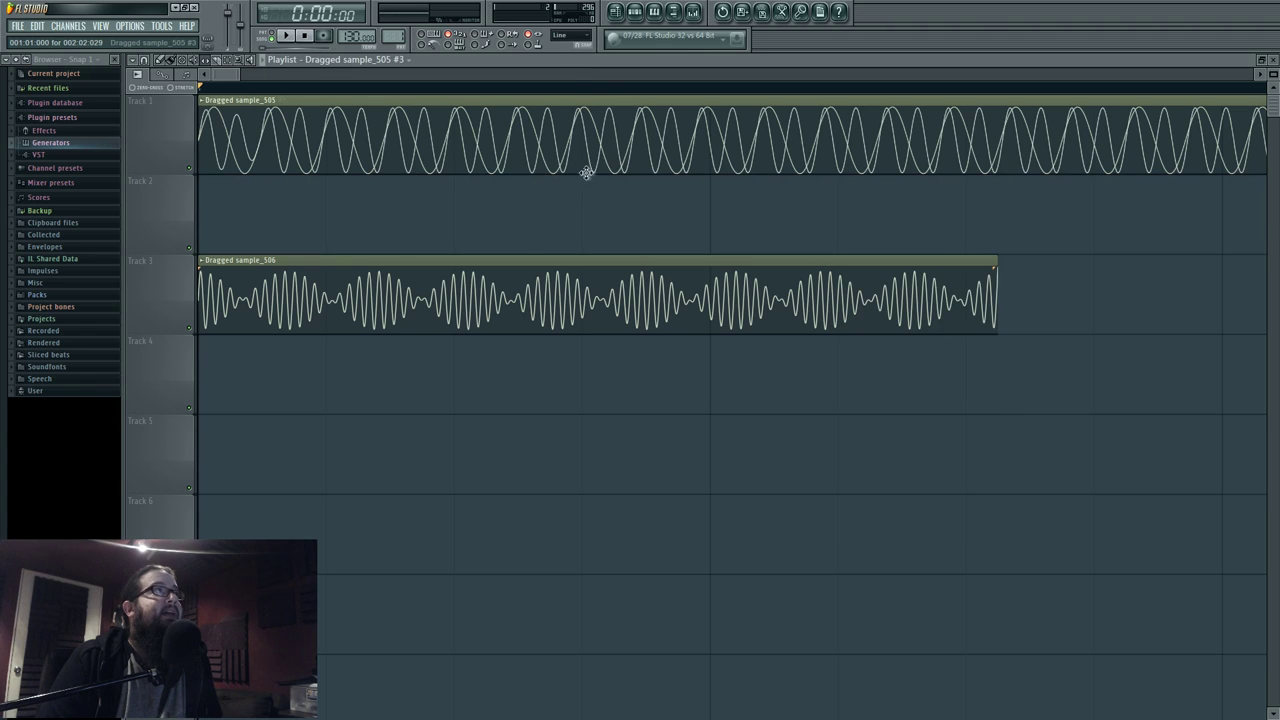
pyautogui.moveTo(587, 172); pyautogui.dragTo(586, 200)
pyautogui.scroll(-3, 872, 222)
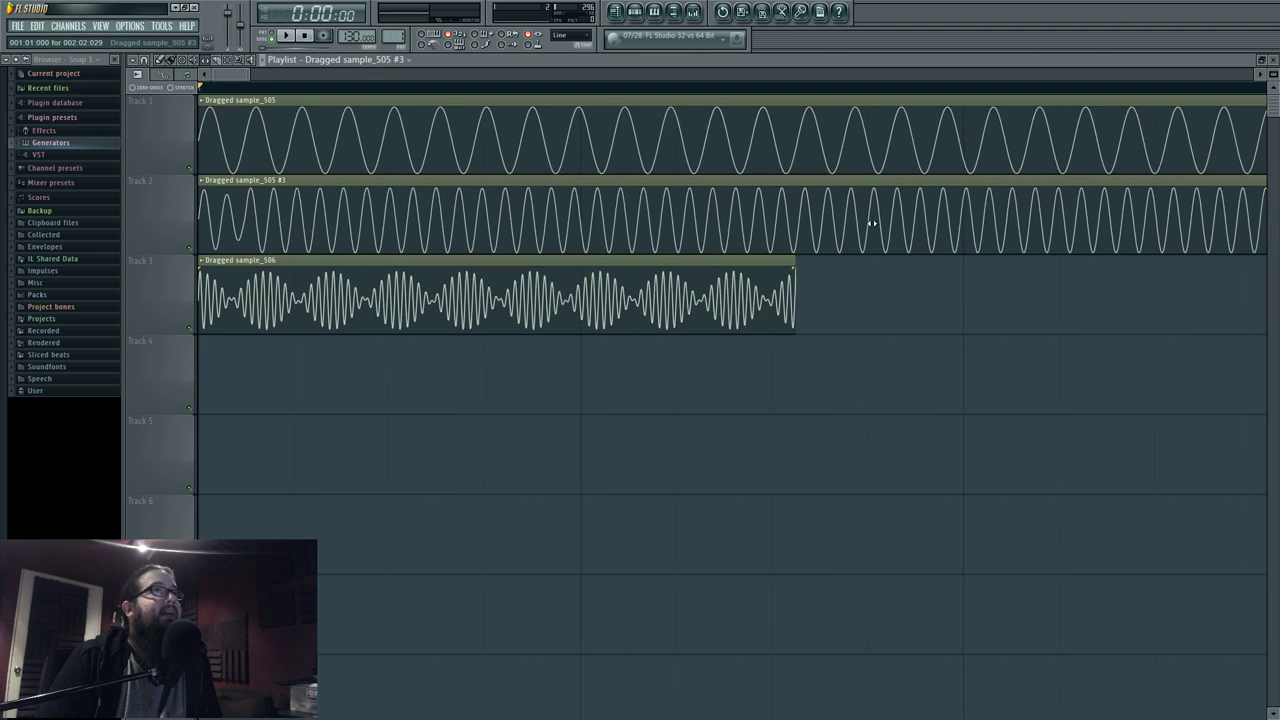
# Set the time-stretching mode of Dragged sample_505 #3 on Track 2 to Resample.
pyautogui.click(388, 184)
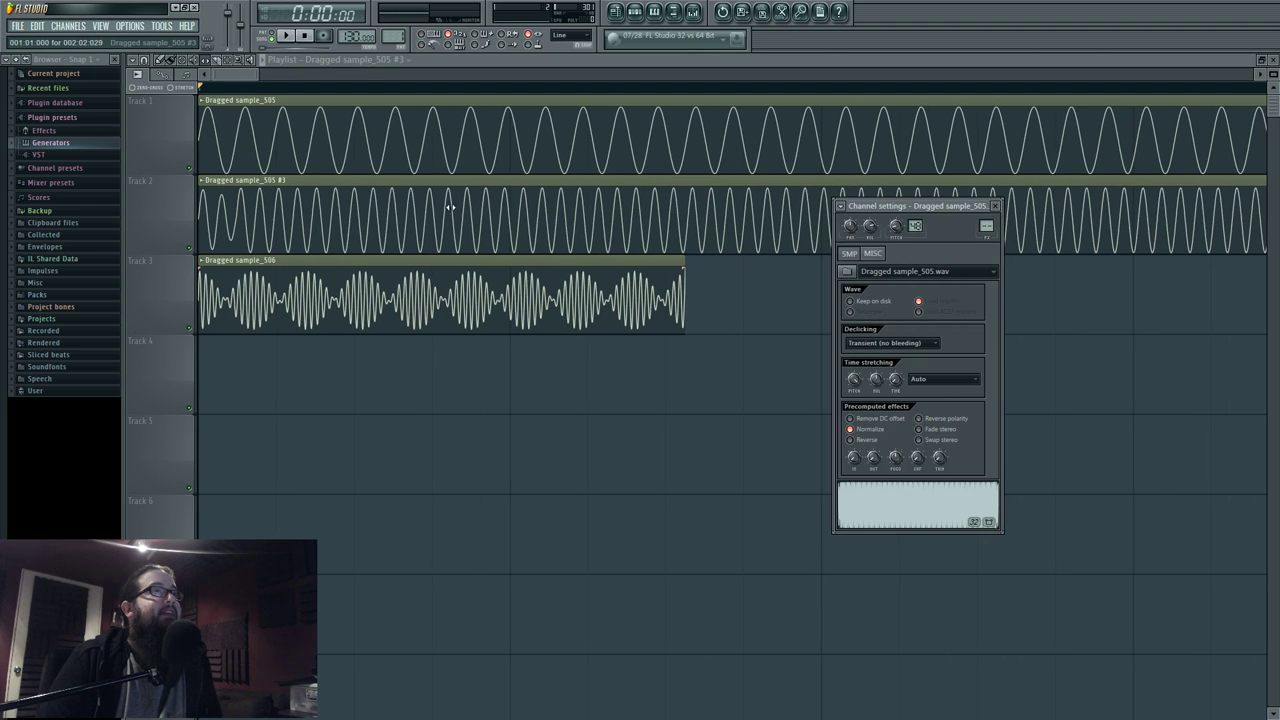
pyautogui.click(940, 378)
pyautogui.click(940, 392)
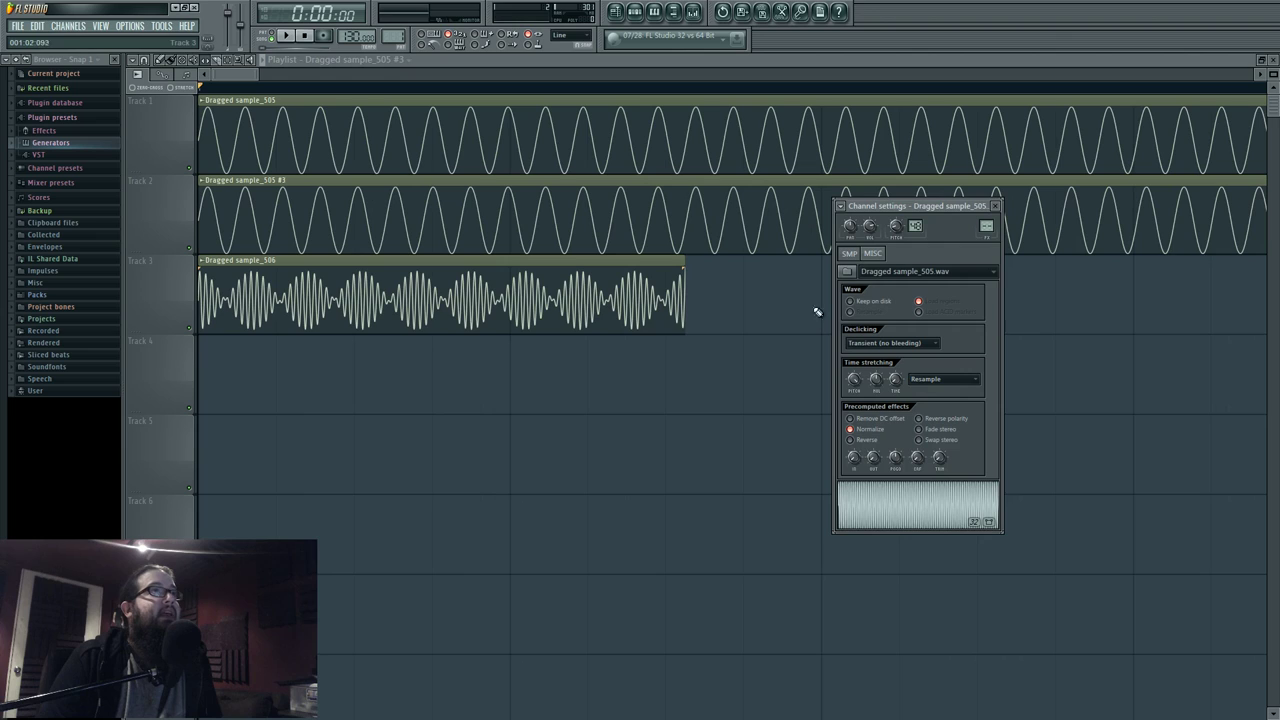
# Raise the channel pitch of Dragged sample_505 on Track 1 and lower that of Dragged sample_505 #3 on Track 2.
pyautogui.doubleClick(690, 101)
pyautogui.keyDown('alt'); pyautogui.click(895, 229); pyautogui.keyUp('alt')
pyautogui.moveTo(895, 229); pyautogui.dragTo(895, 346)
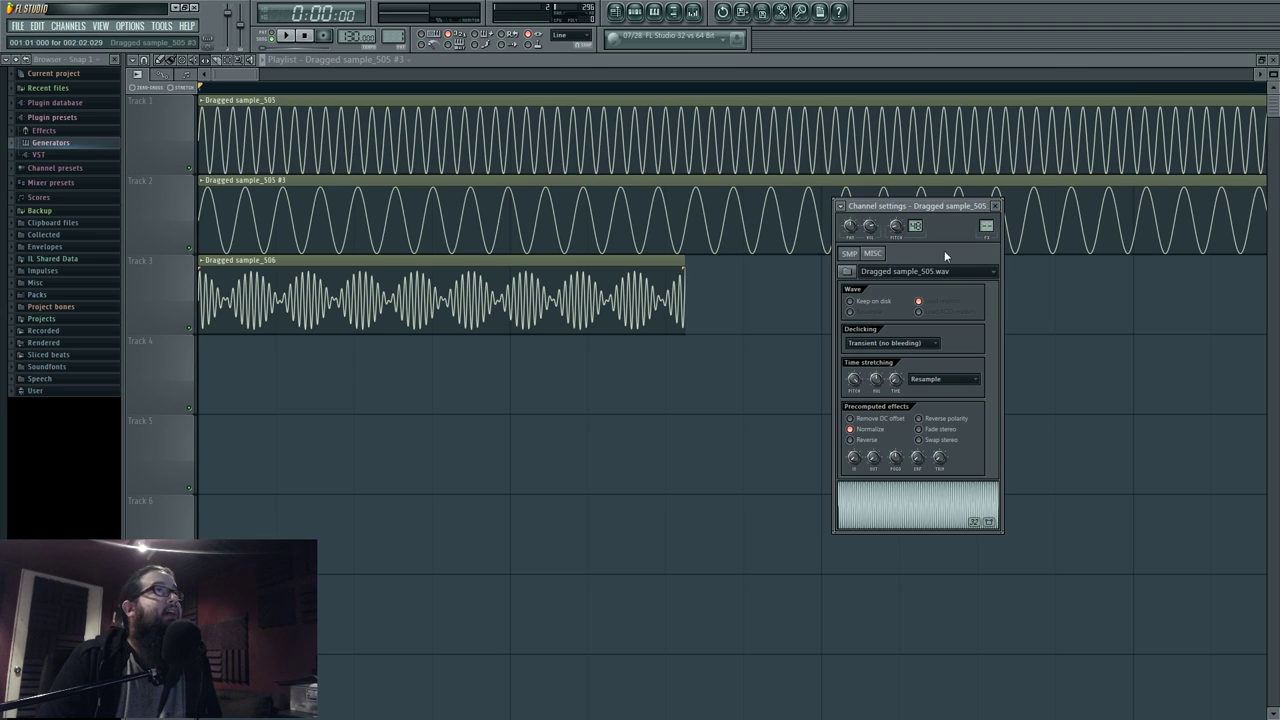
# Lay the lower-pitched Track 2 wave over the higher-pitched Track 1 wave to compare them and restore its place on Track 2.
pyautogui.moveTo(390, 187); pyautogui.dragTo(377, 72)
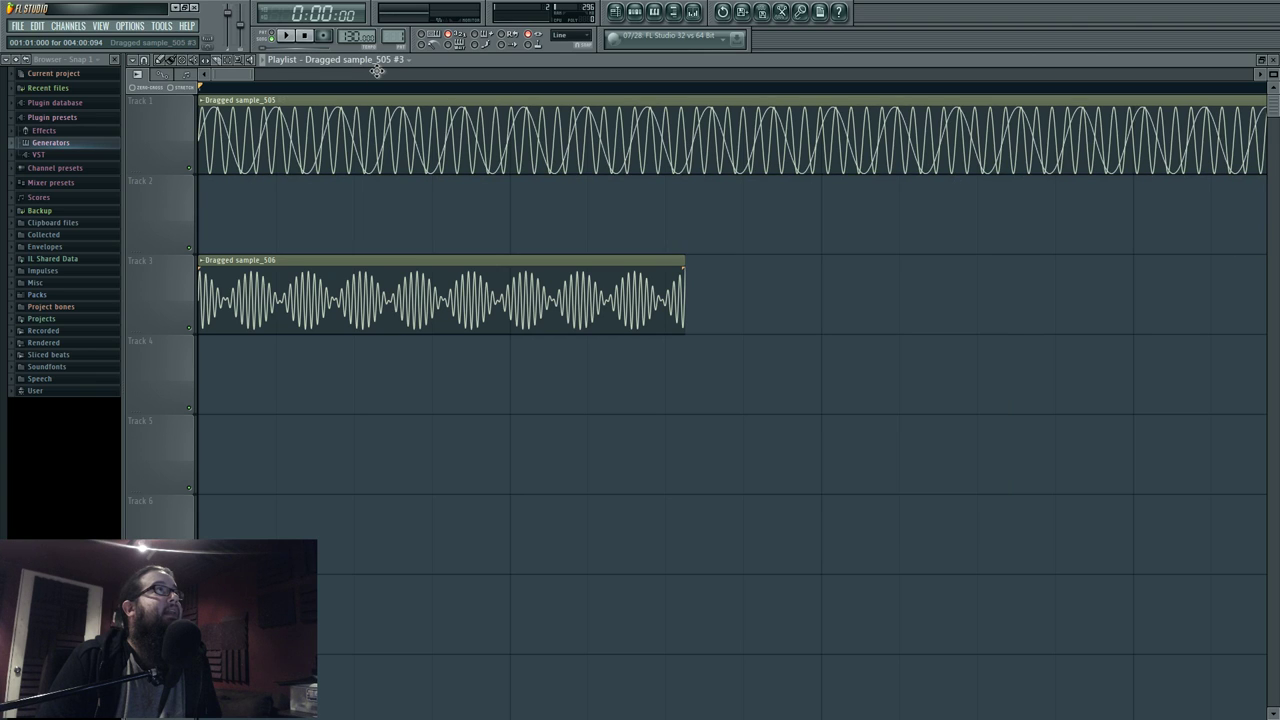
pyautogui.moveTo(377, 72); pyautogui.dragTo(371, 194)
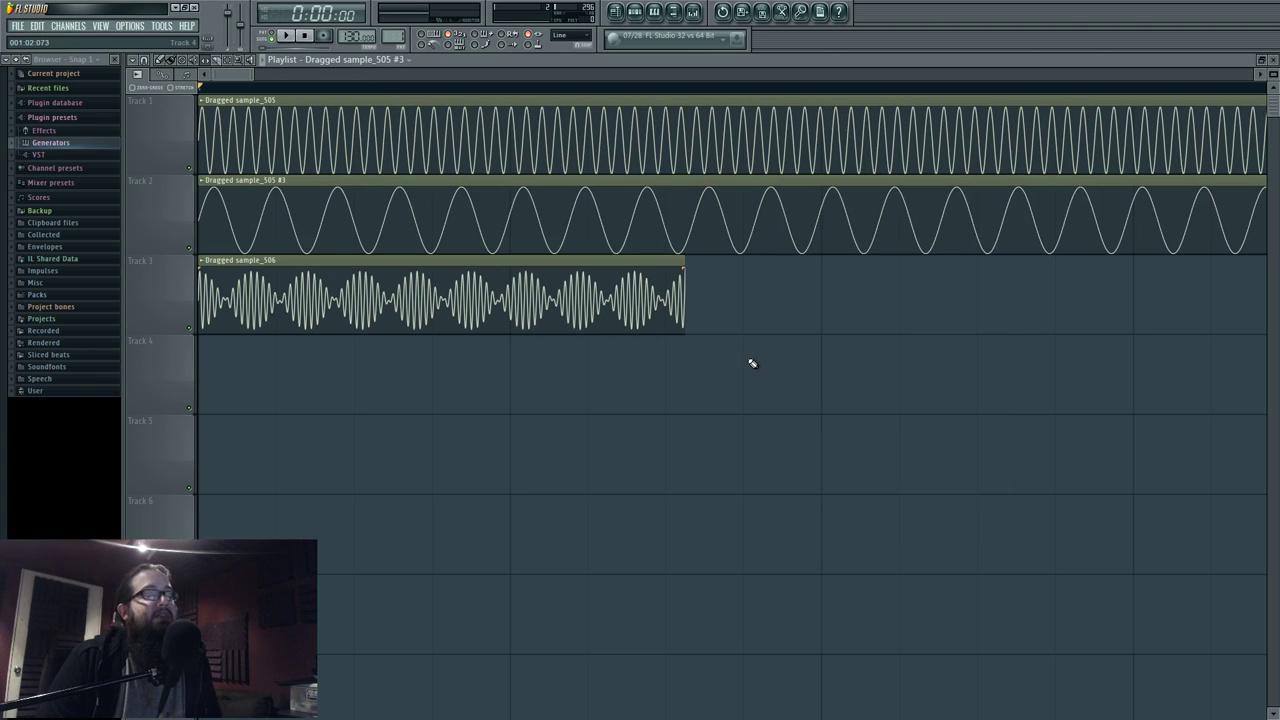
pyautogui.scroll(-4, 752, 363)
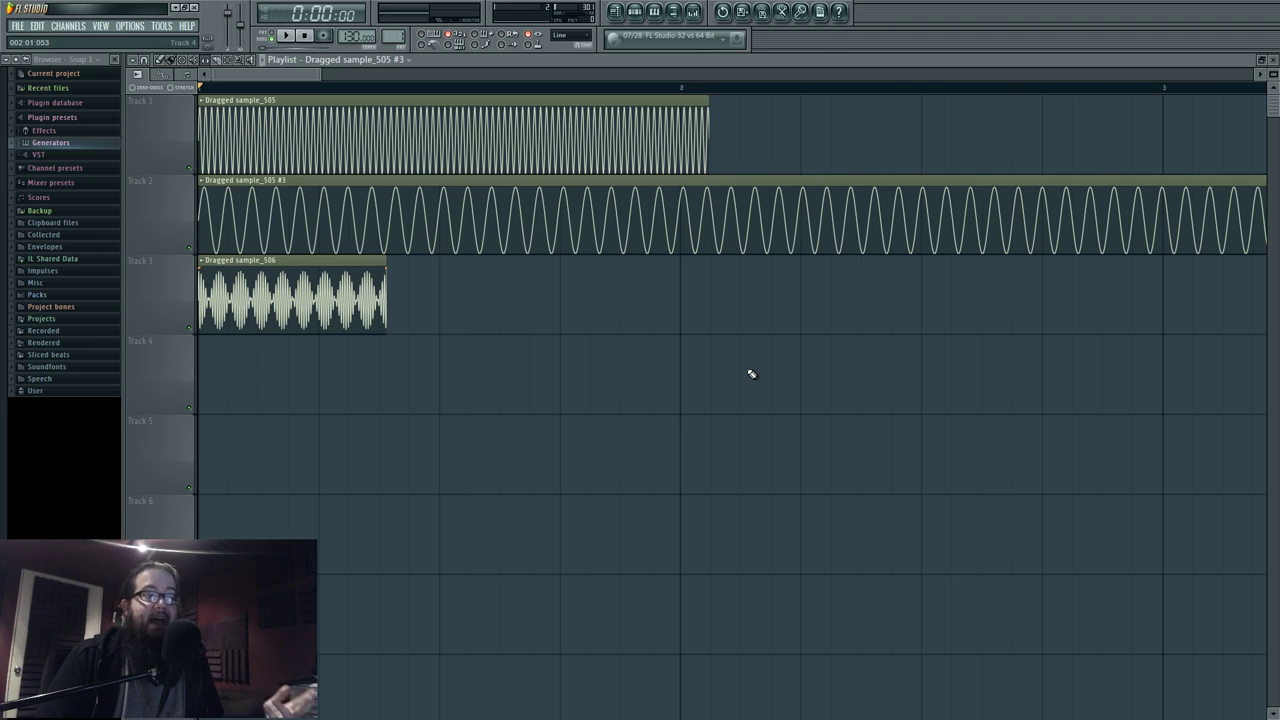
# Bring up the Mixer, open Edison and Fruity Parametric EQ 2 on Insert 1 and place the EQ over the mixer tracks.
pyautogui.click(693, 11)
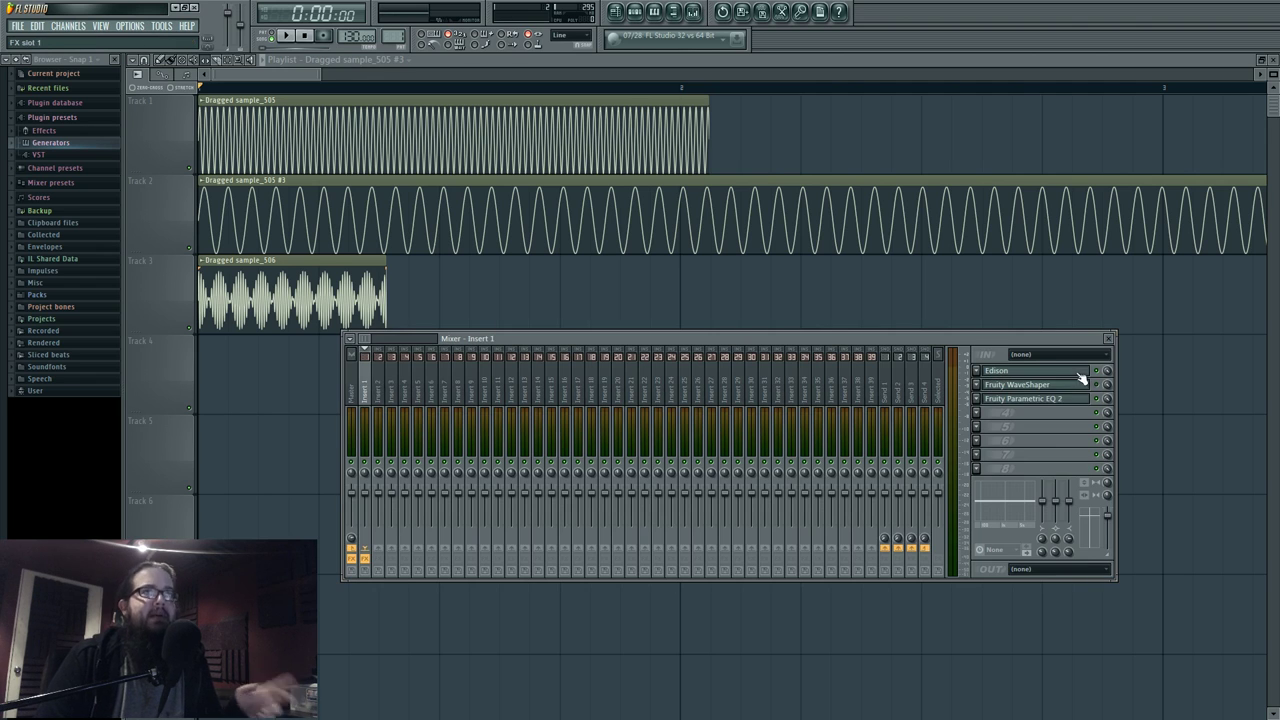
pyautogui.click(1030, 370)
pyautogui.click(1043, 400)
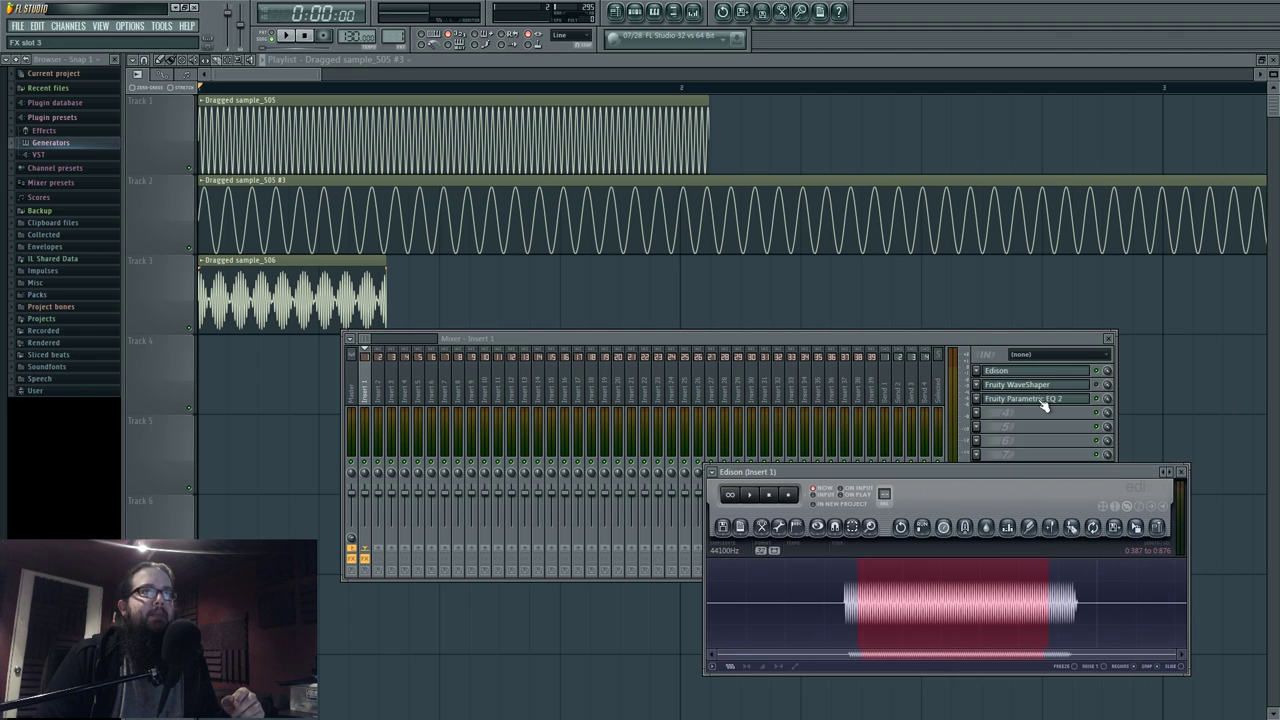
pyautogui.moveTo(465, 177); pyautogui.dragTo(590, 345)
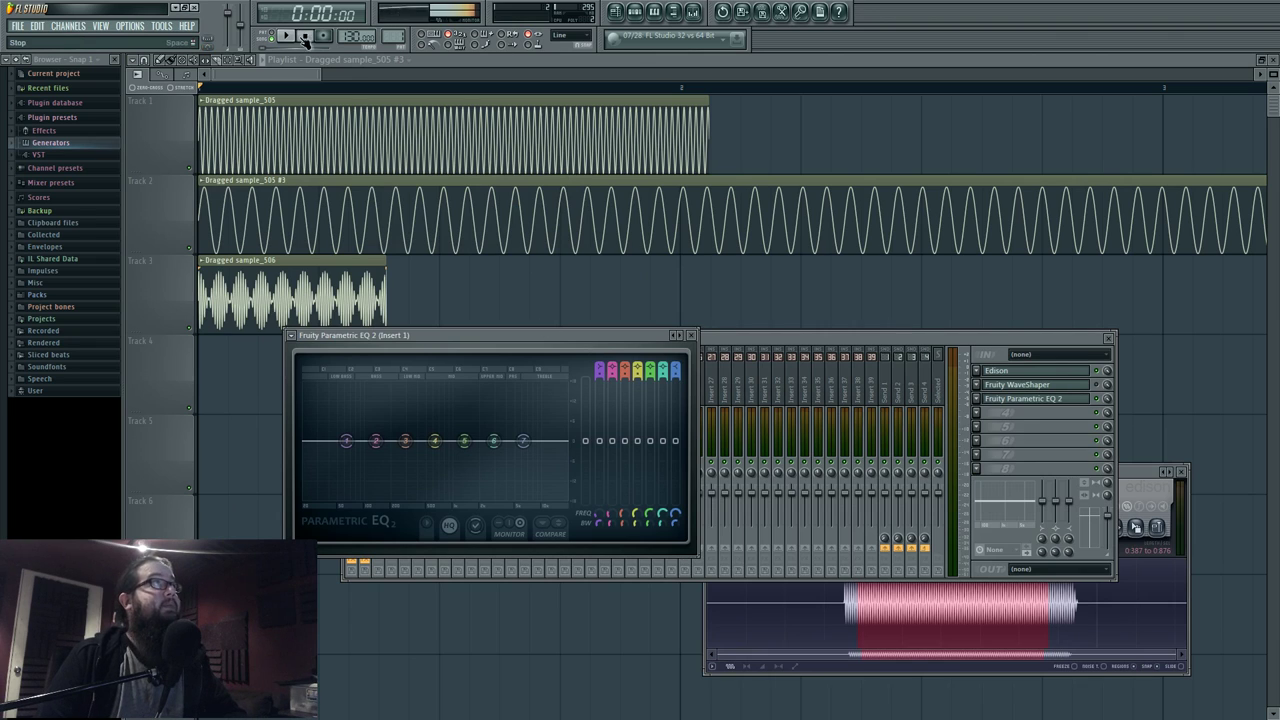
# Reopen the Default Sytrus channel from the Unsorted group, shift its window aside and bring Fruity Parametric EQ 2 in front.
pyautogui.press('F6')
pyautogui.click(592, 250)
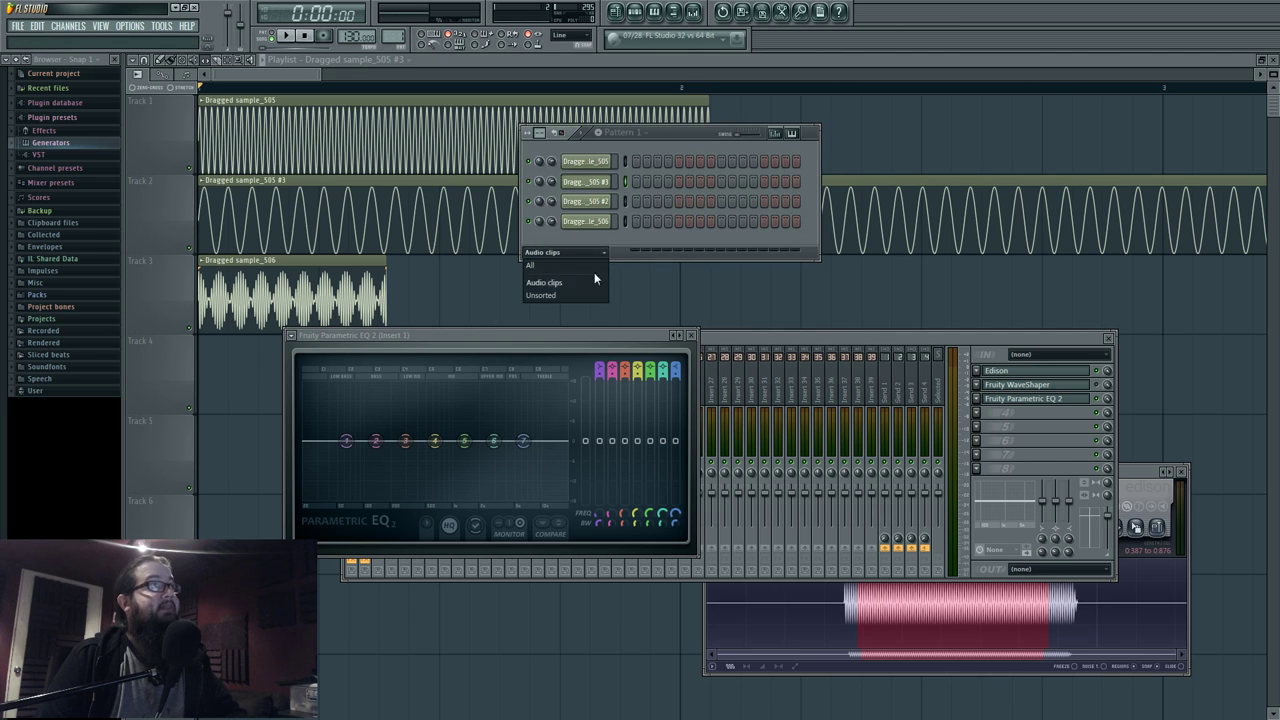
pyautogui.click(586, 294)
pyautogui.click(588, 242)
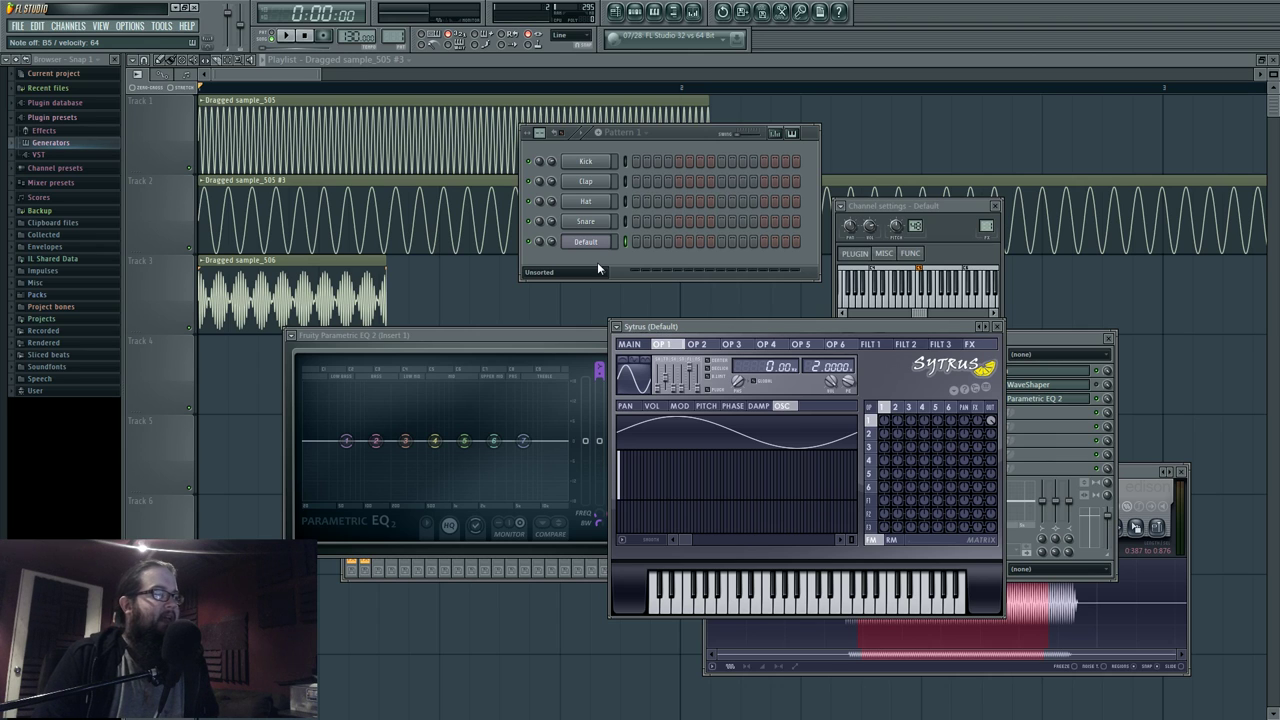
pyautogui.moveTo(805, 326); pyautogui.dragTo(585, 323)
pyautogui.click(1072, 399)
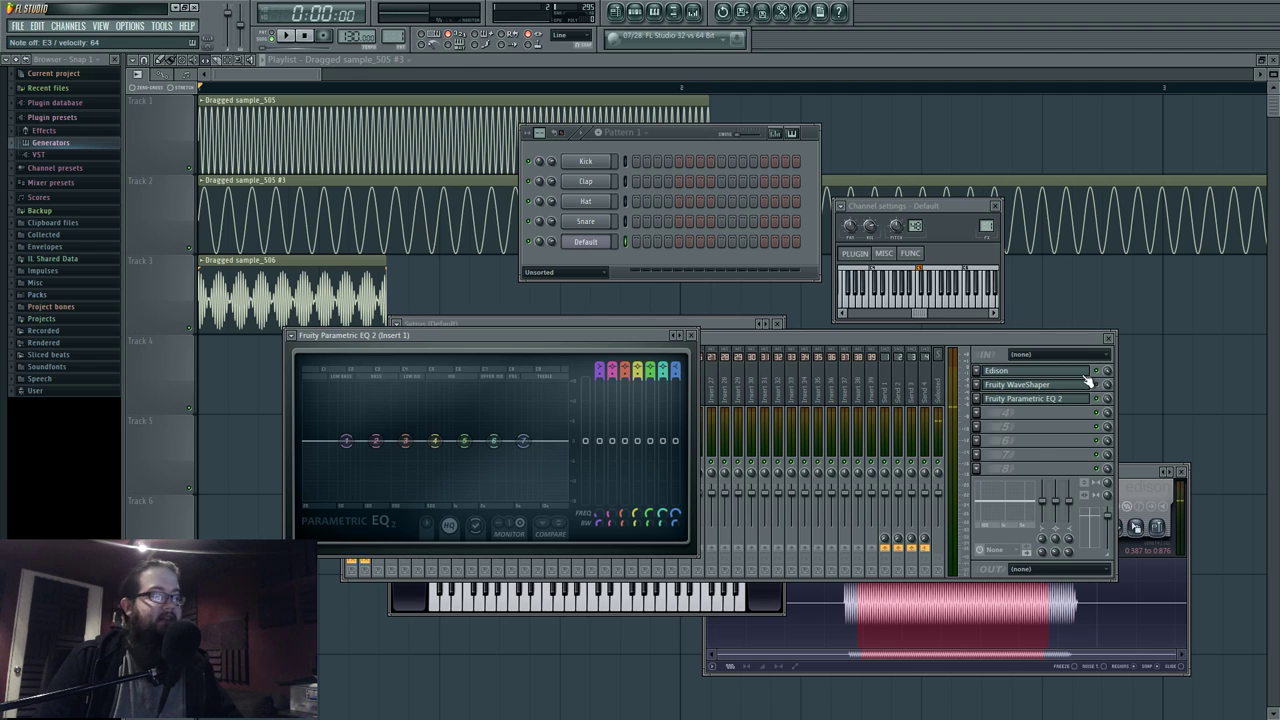
# Move Sytrus clear of the mixer effect slots, adjust operator 1's shape and bring the Parametric EQ 2 window forward.
pyautogui.moveTo(399, 323); pyautogui.dragTo(535, 321)
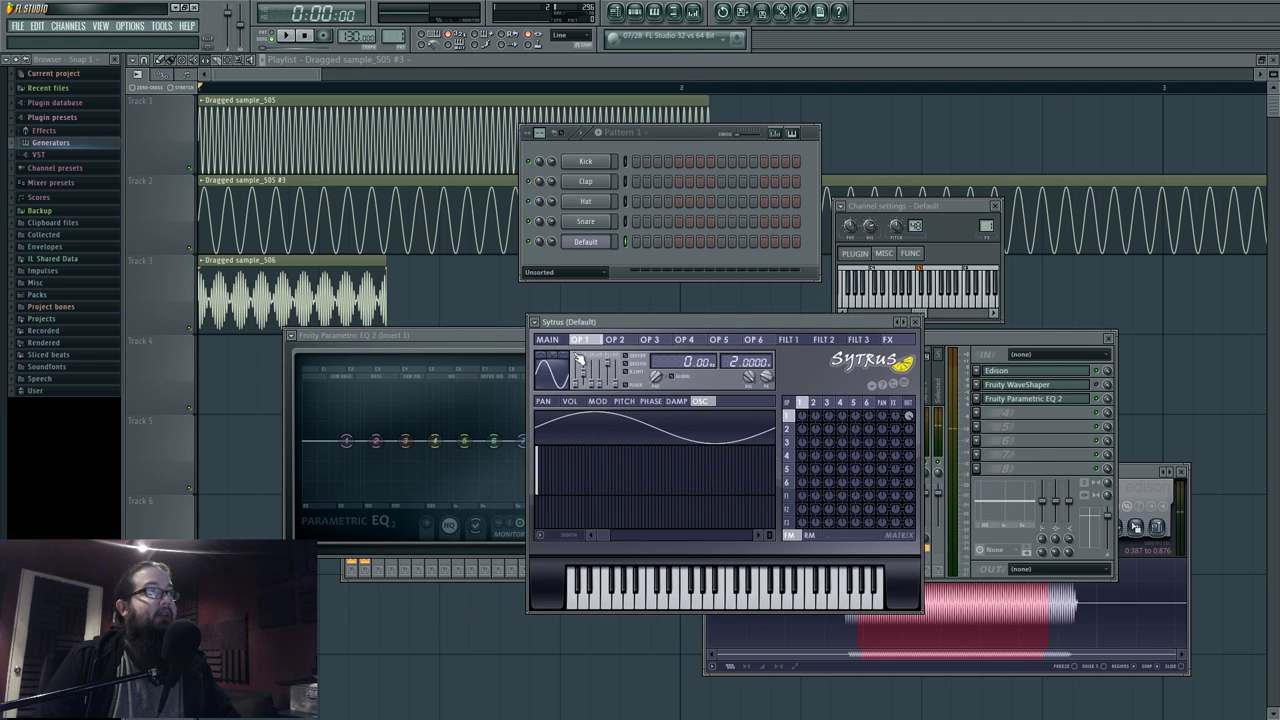
pyautogui.moveTo(576, 384); pyautogui.dragTo(576, 372)
pyautogui.moveTo(503, 341); pyautogui.dragTo(566, 352)
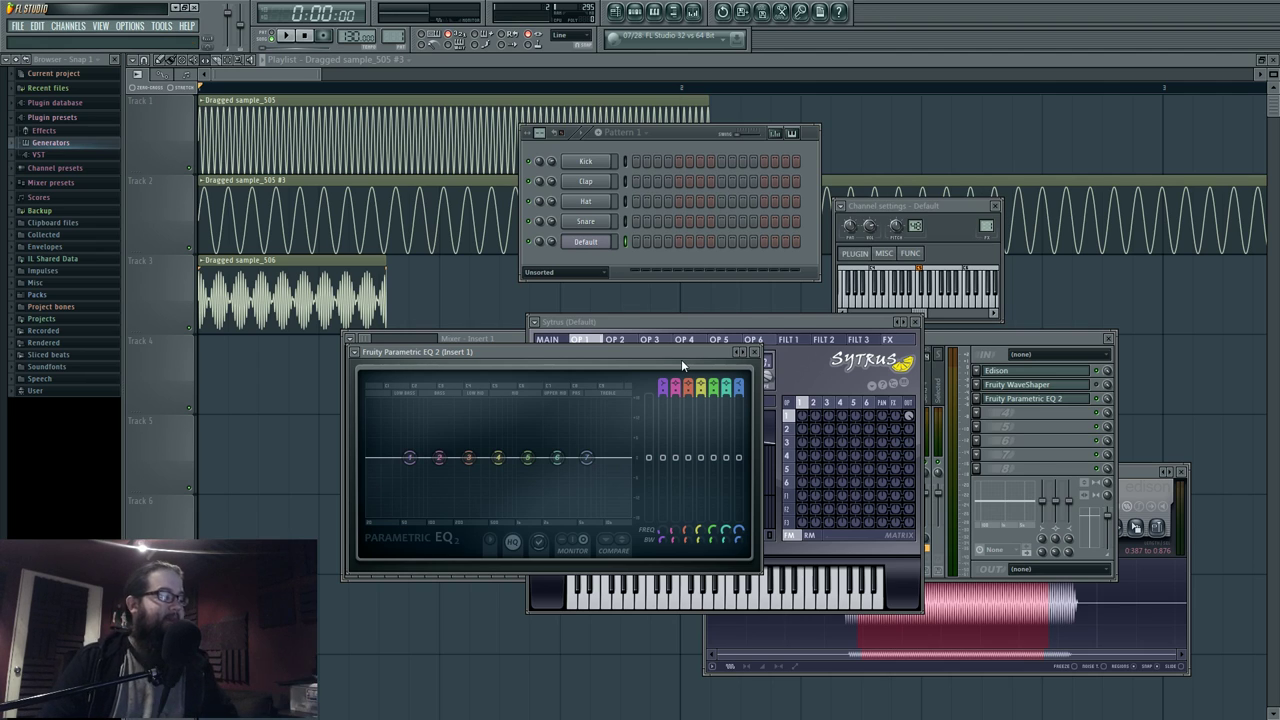
# Bring Sytrus forward, look at its main page and give operator 1 a sawtooth shape.
pyautogui.click(702, 324)
pyautogui.click(548, 339)
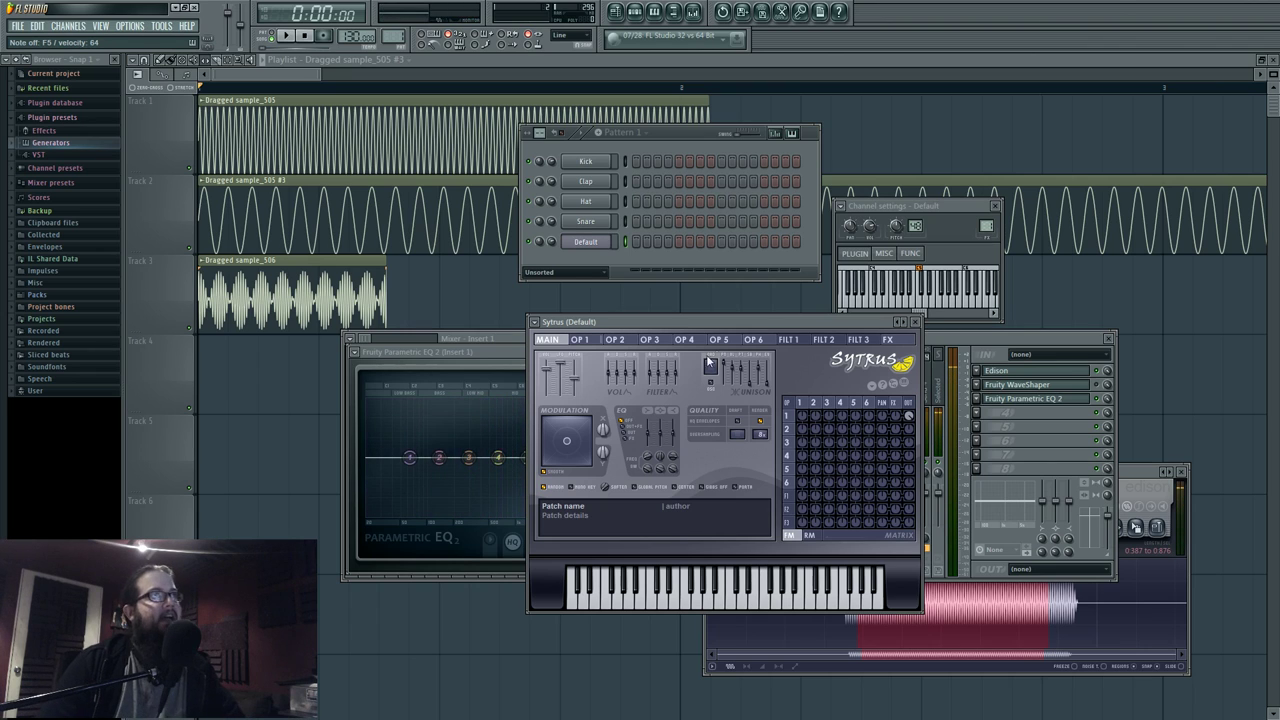
pyautogui.click(579, 340)
pyautogui.moveTo(577, 384); pyautogui.dragTo(577, 372)
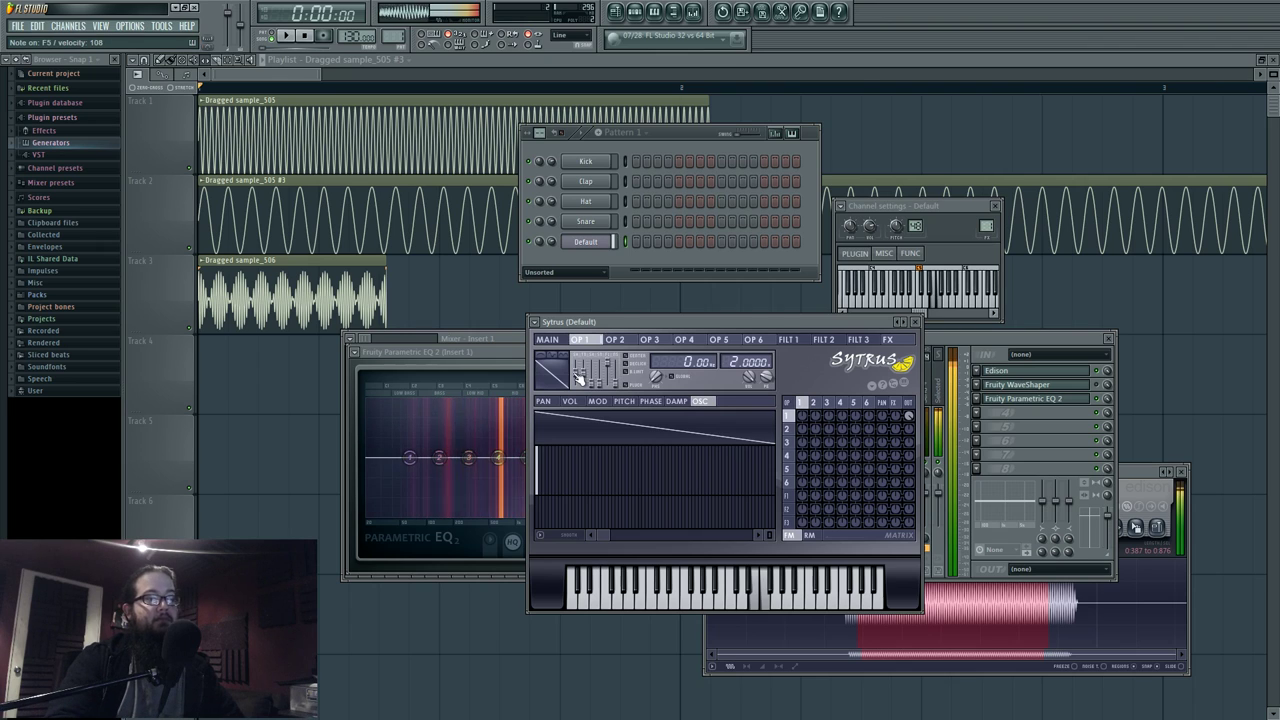
# Show the Sytrus main page, move its window aside and bring Parametric EQ 2 to the front to examine played notes.
pyautogui.click(548, 340)
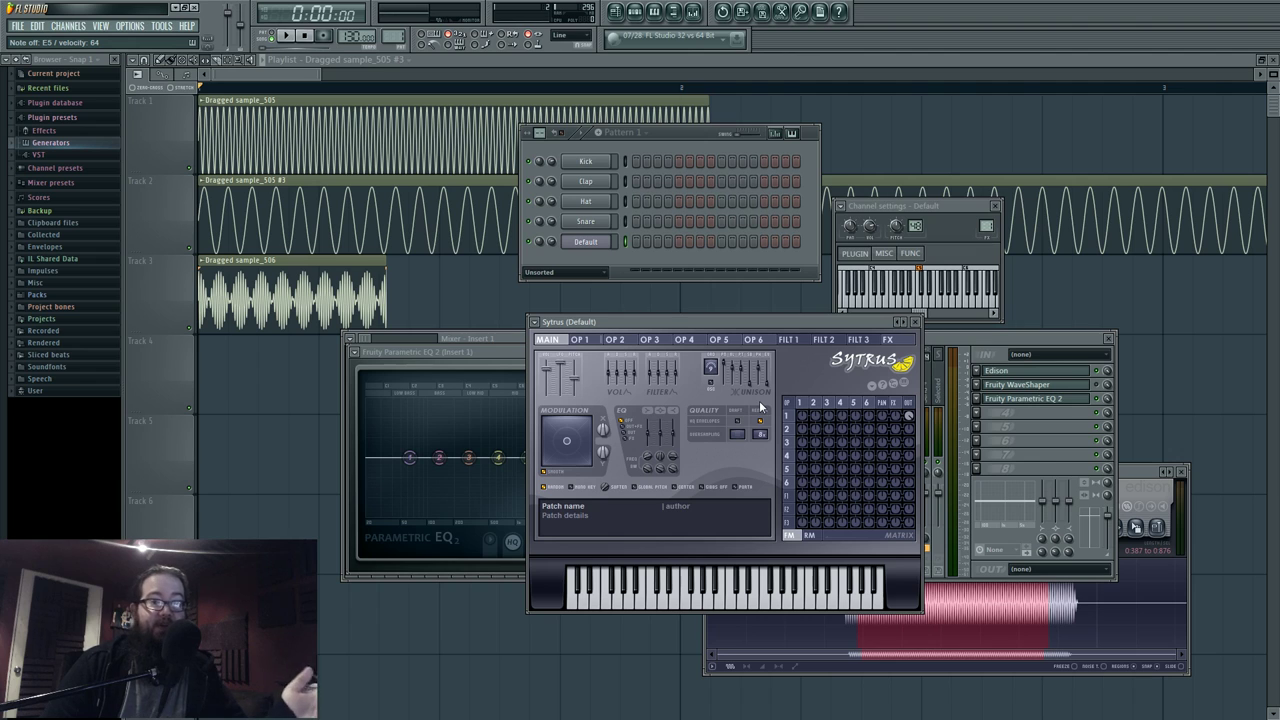
pyautogui.moveTo(703, 323); pyautogui.dragTo(529, 314)
pyautogui.click(1047, 400)
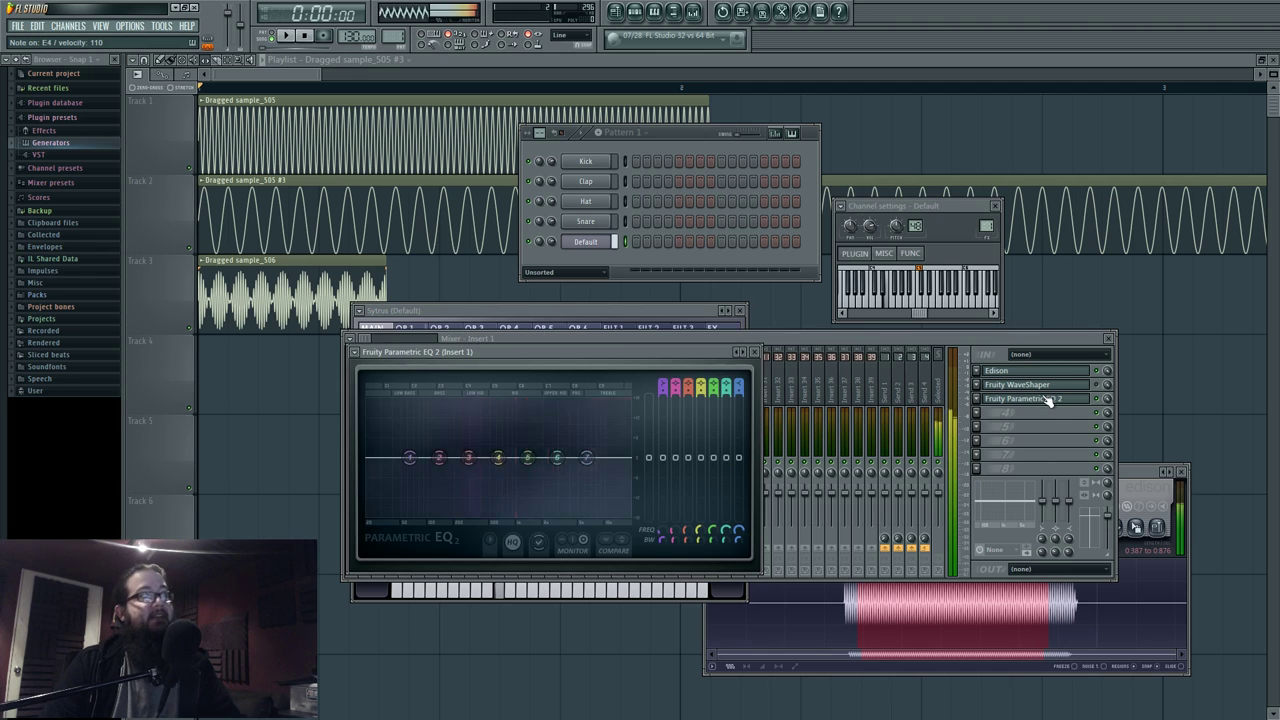